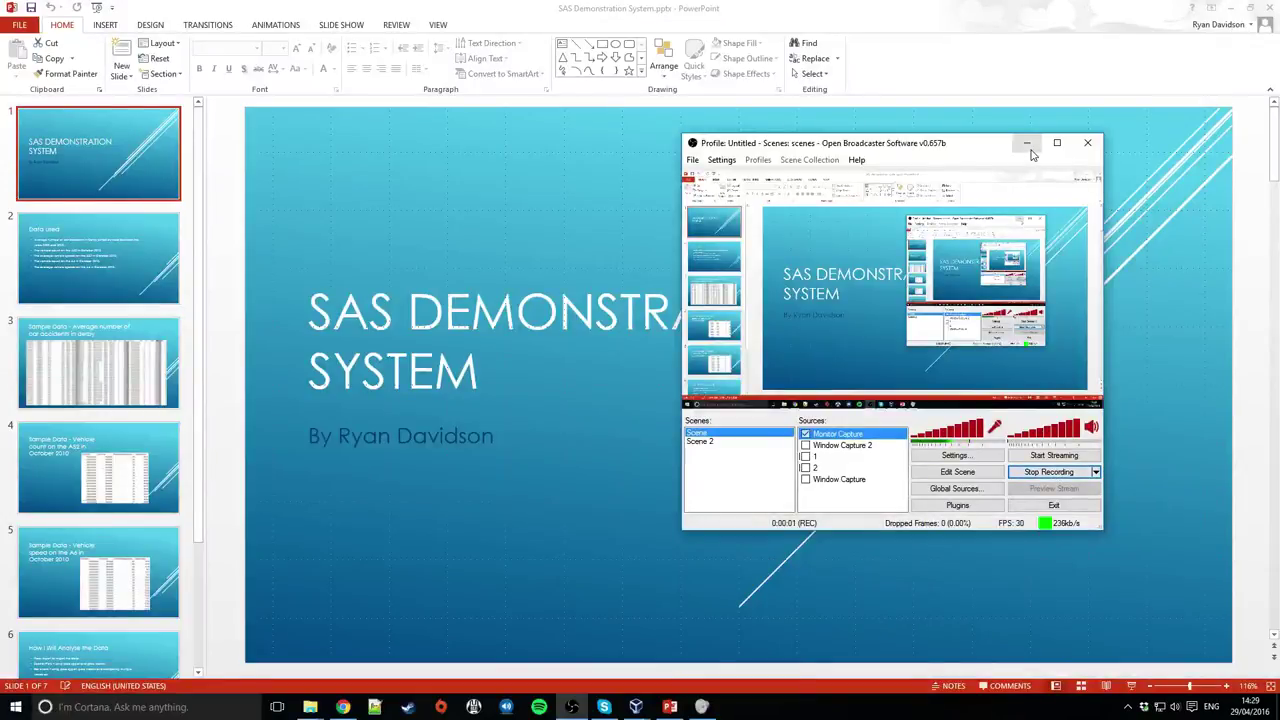
Bring PowerPoint forward and show slide 2, Data Used, listing the A52 and A6 datasets
{"action": "left_click", "coordinate": [1029, 144]}
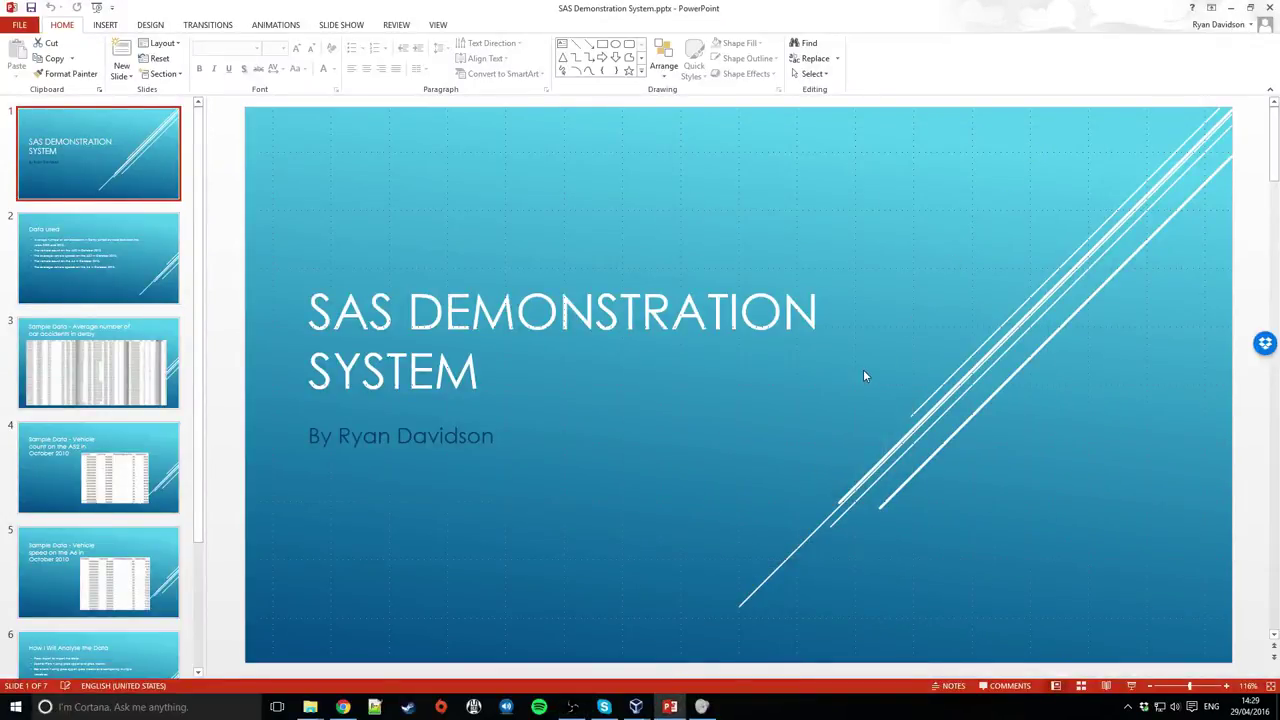
{"action": "left_click", "coordinate": [130, 273]}
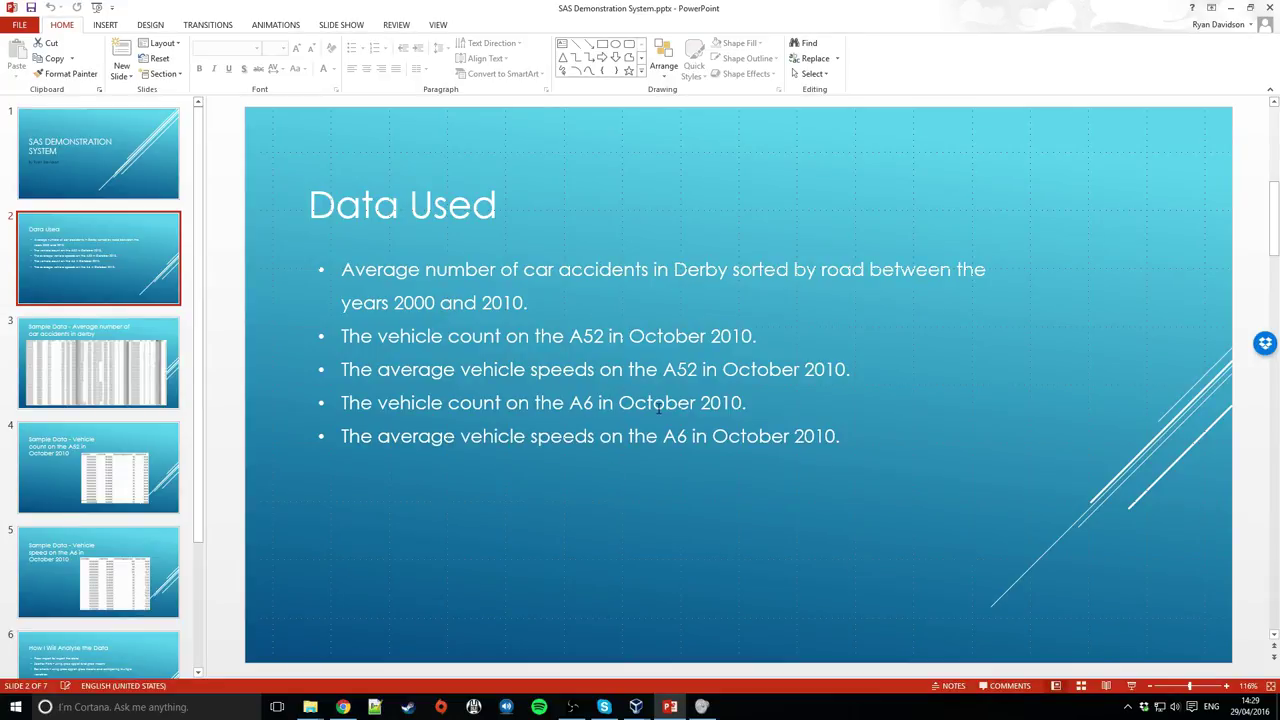
Step through the Derby accident, A52 vehicle count and A6 speed sample slides to slide 6
{"action": "left_click", "coordinate": [106, 363]}
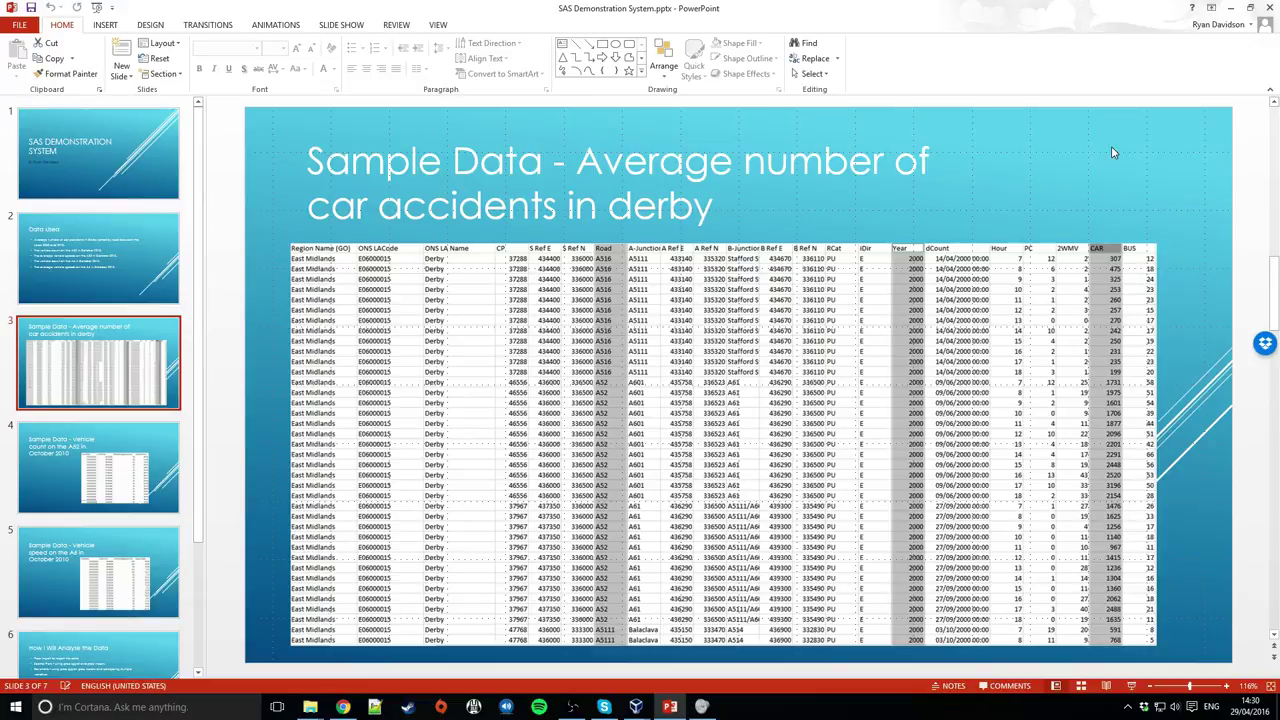
{"action": "left_click", "coordinate": [130, 478]}
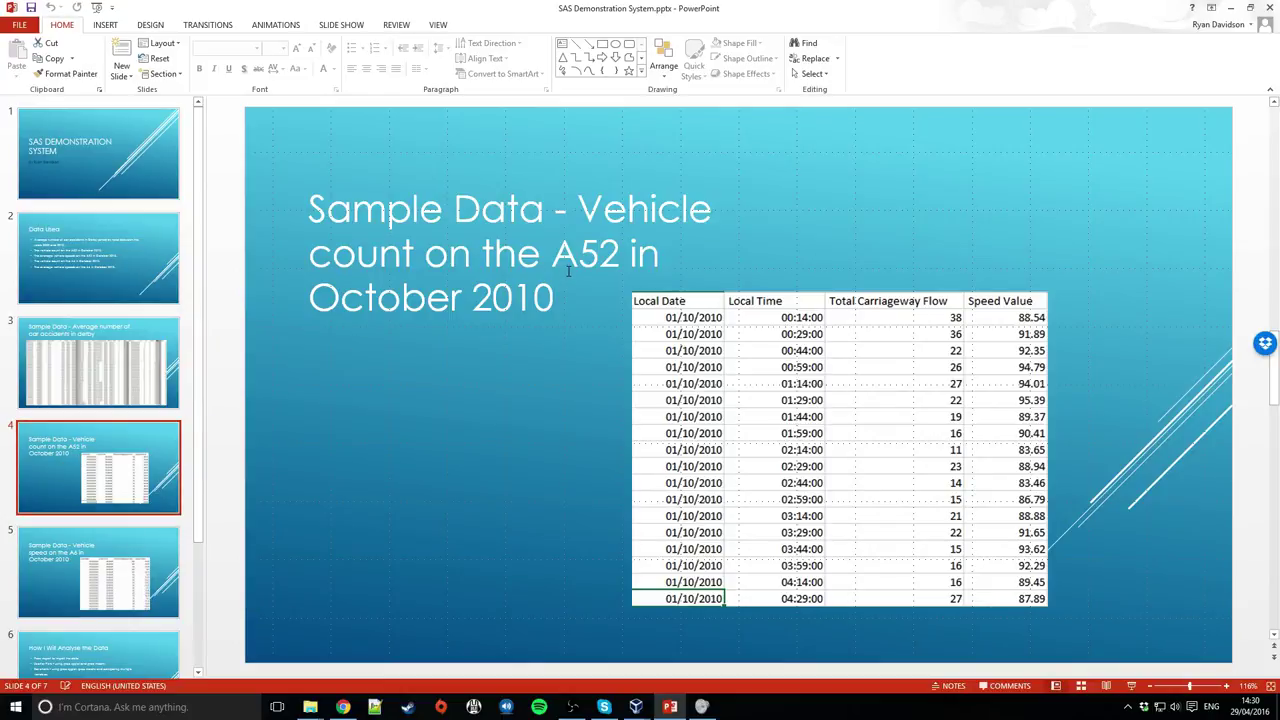
{"action": "key", "text": "Down"}
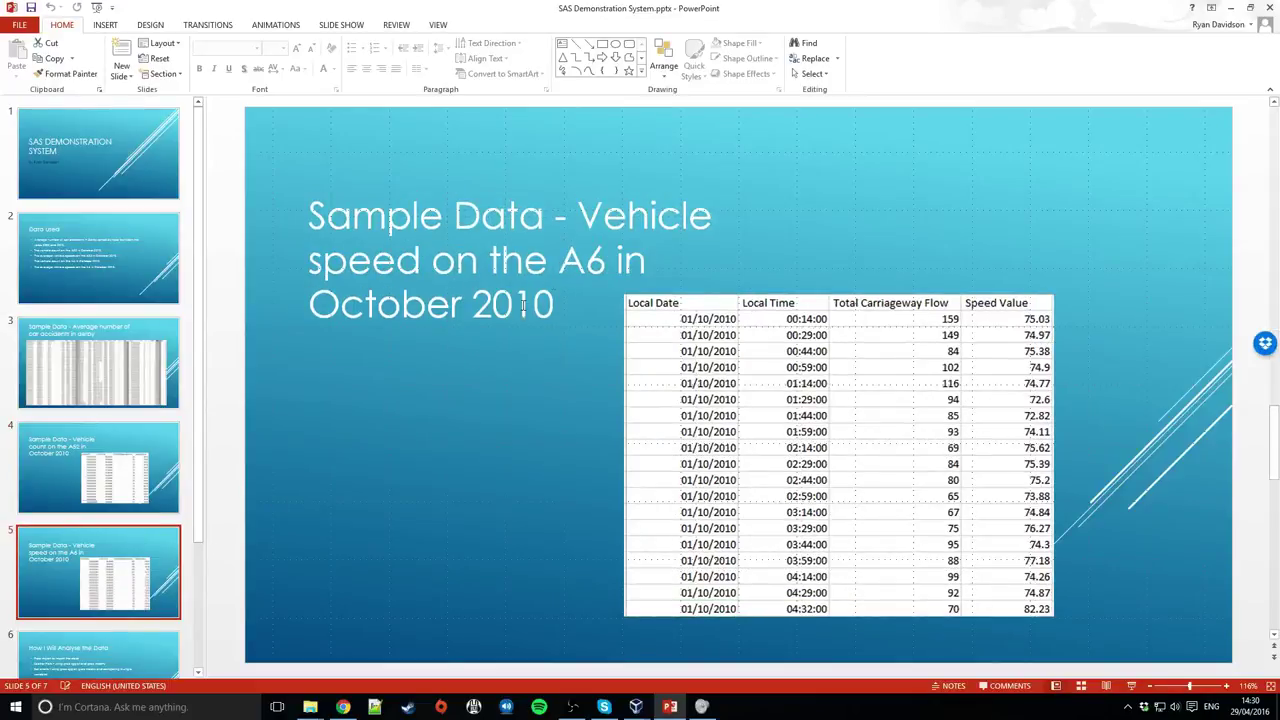
{"action": "scroll", "coordinate": [108, 559], "scroll_direction": "down", "scroll_amount": 1}
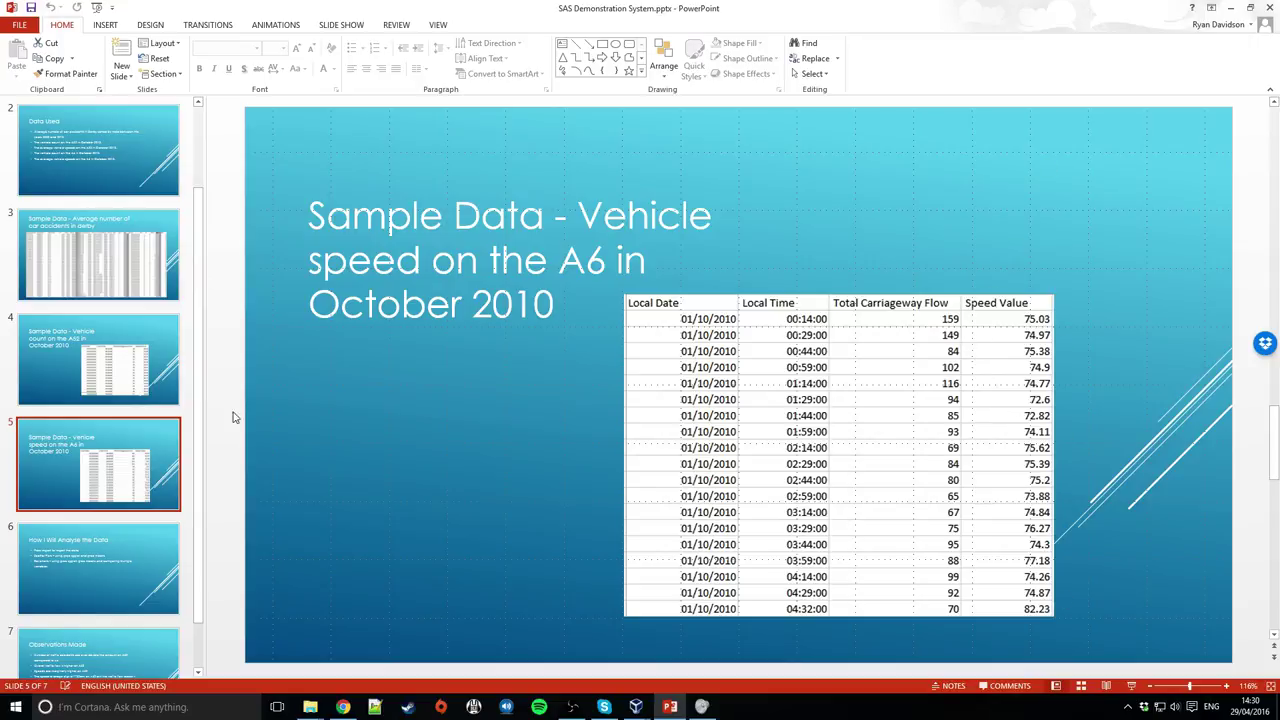
{"action": "left_click", "coordinate": [118, 566]}
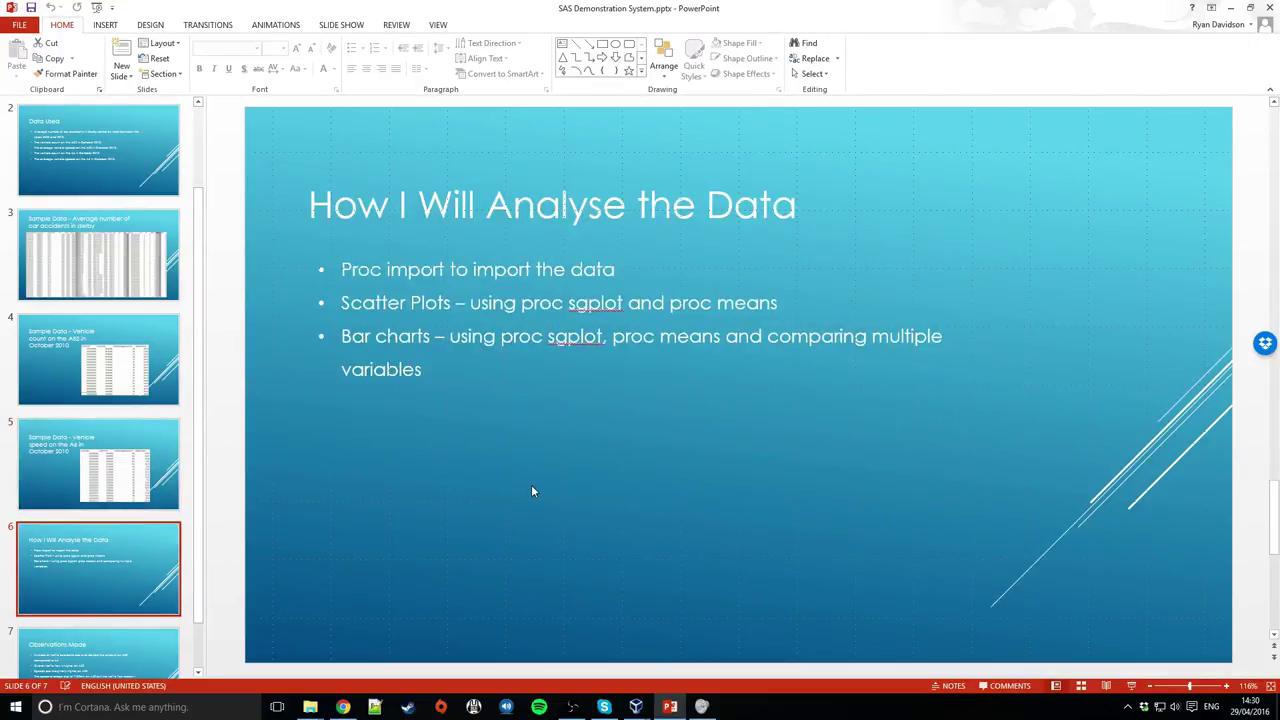
{"action": "scroll", "coordinate": [531, 484], "scroll_direction": "up", "scroll_amount": 1}
{"action": "left_click", "coordinate": [102, 566]}
{"action": "mouse_move", "coordinate": [342, 707]}
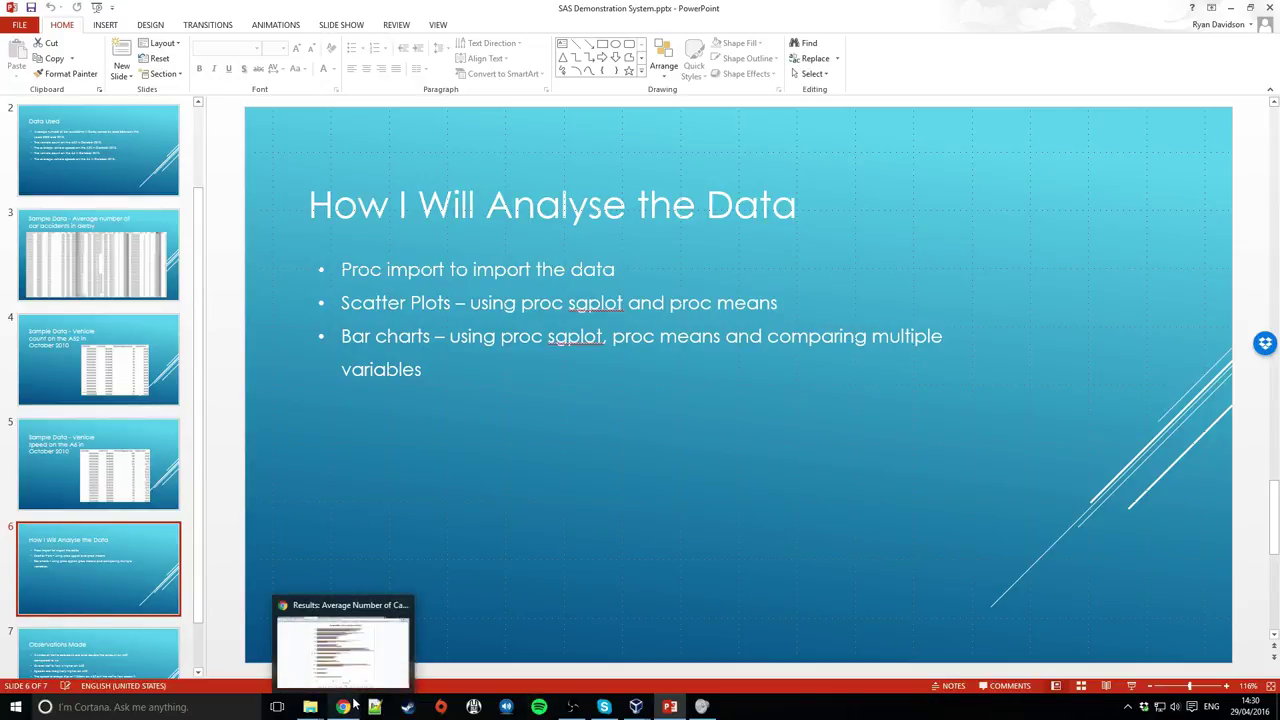
View the Derby accidents-by-road bar chart in Chrome, then go to the SAS Studio code
{"action": "left_click", "coordinate": [354, 706]}
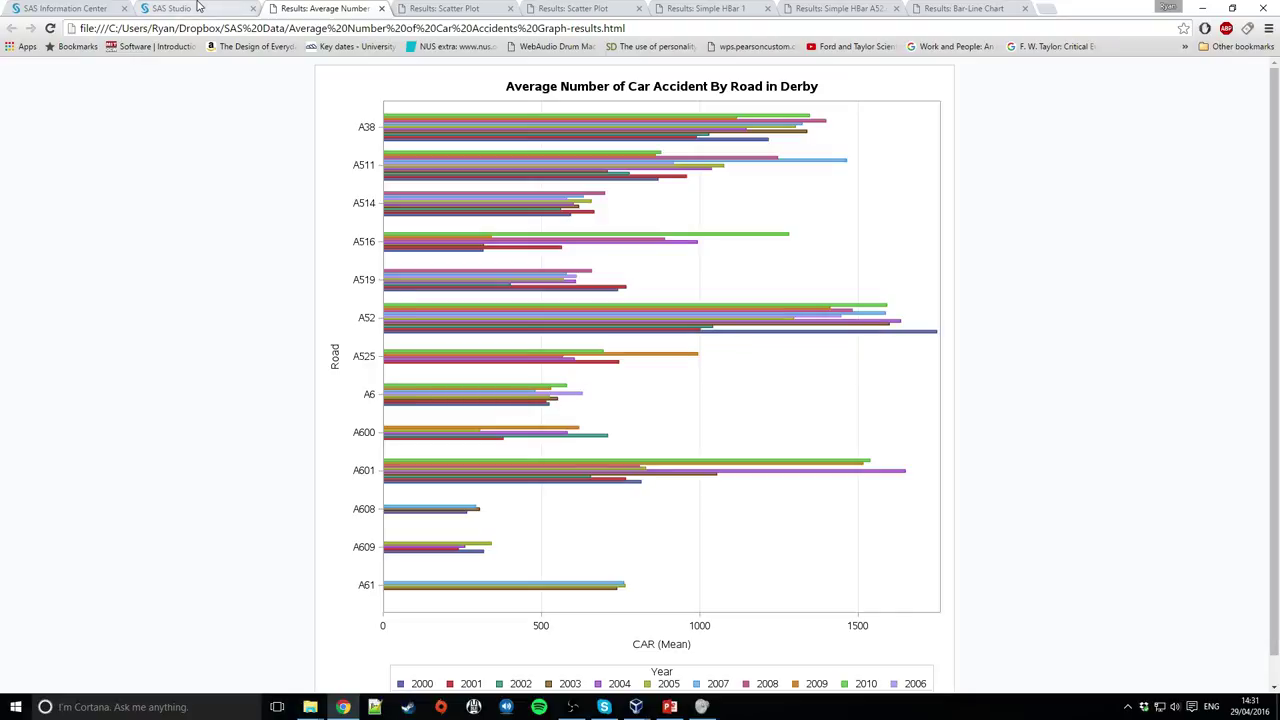
{"action": "left_click", "coordinate": [235, 7]}
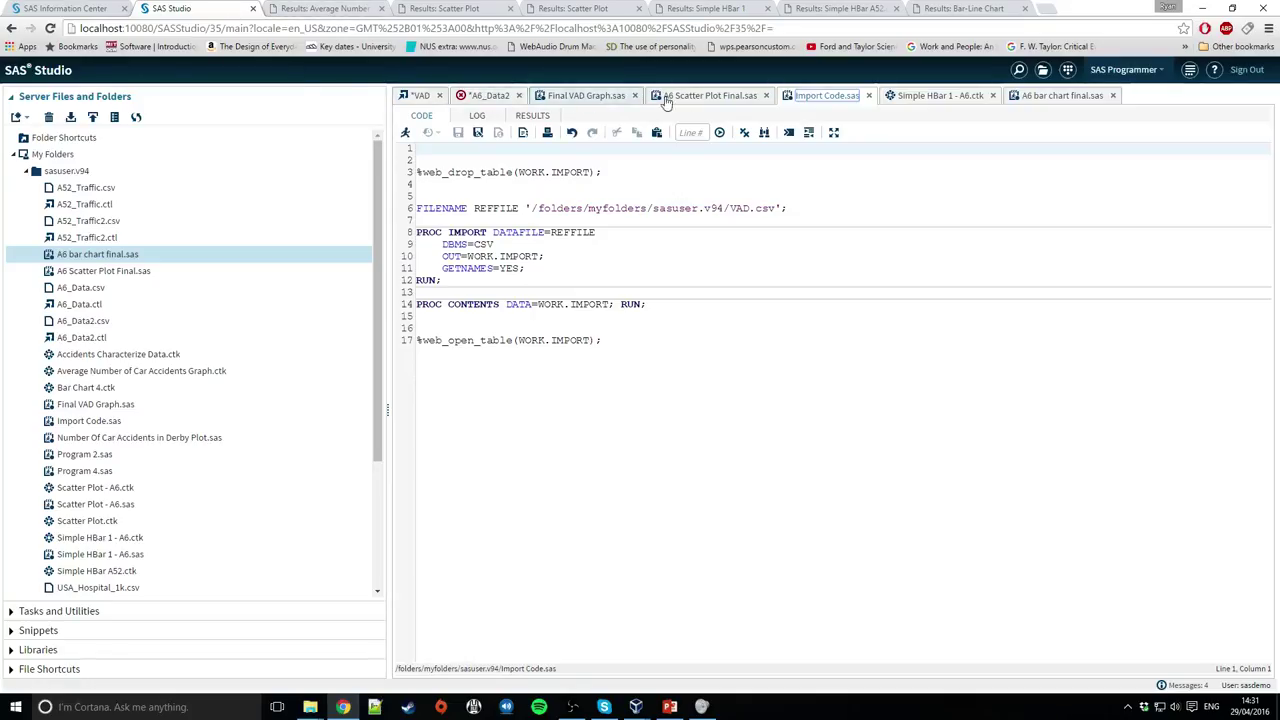
Walk through the WORK.IMPORT dataset and the PROC IMPORT statement in the VAD import code
{"action": "left_click", "coordinate": [703, 96]}
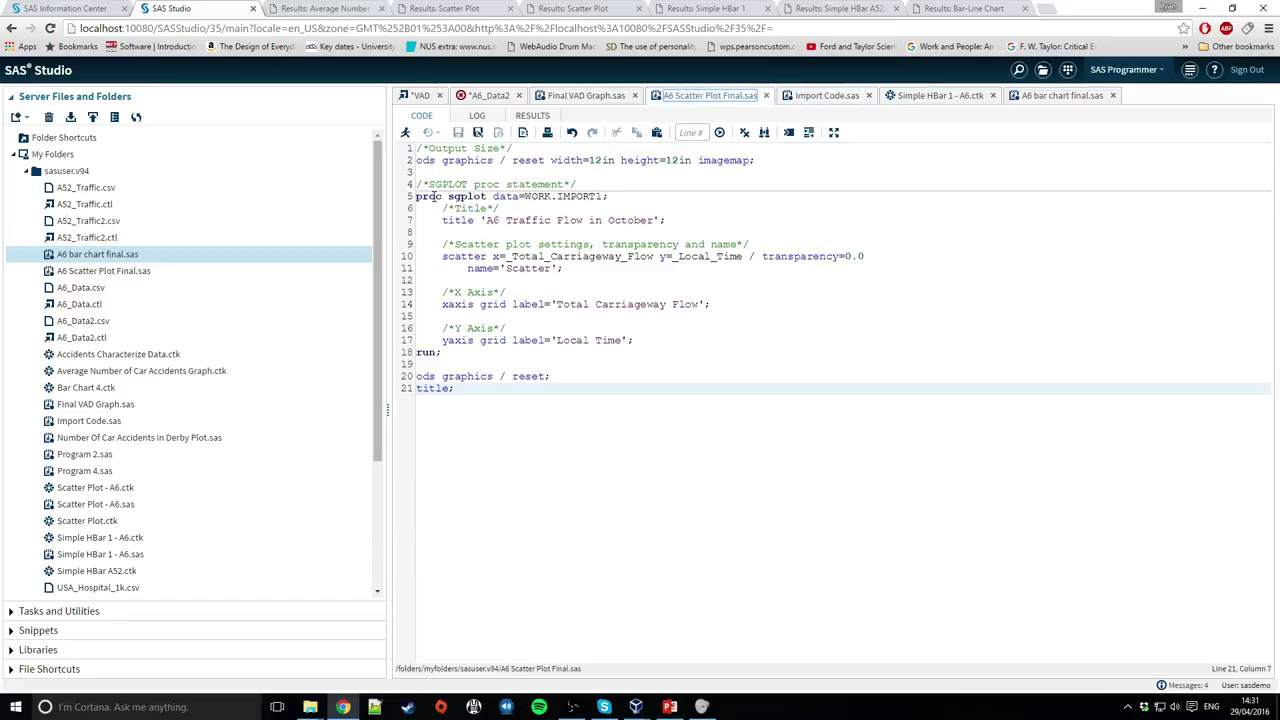
{"action": "left_click", "coordinate": [585, 96]}
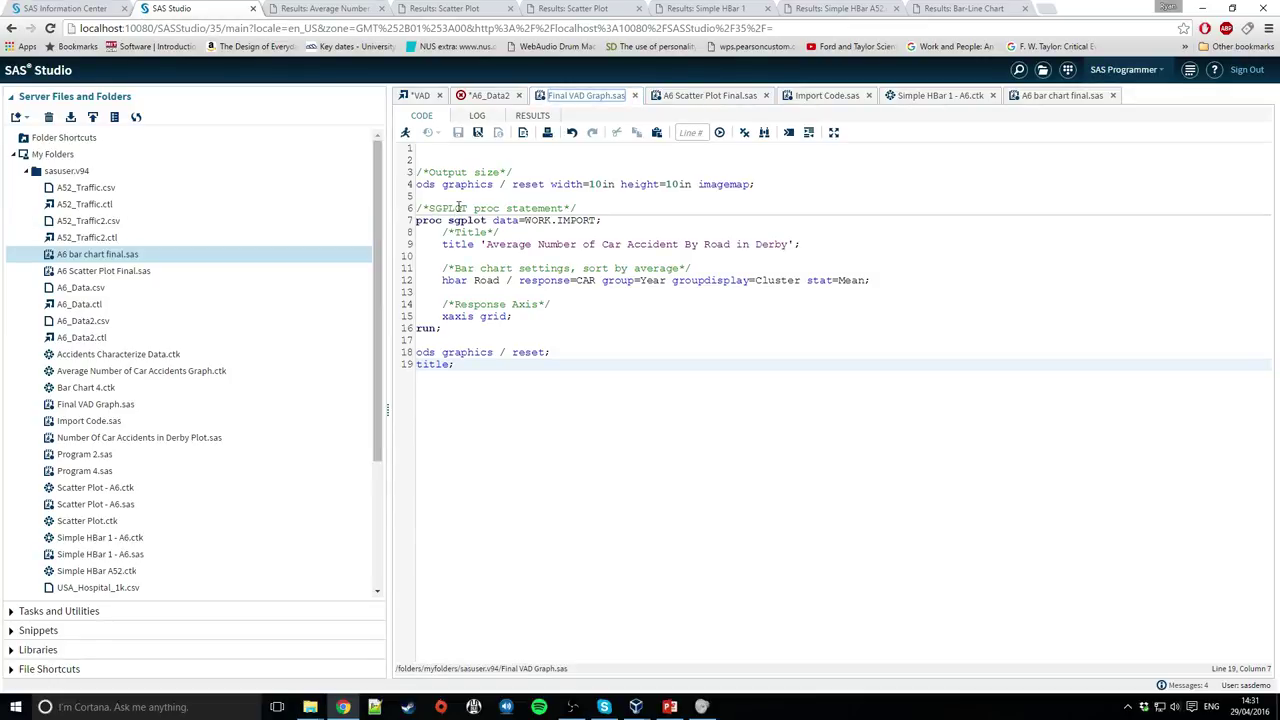
{"action": "left_click", "coordinate": [437, 221]}
{"action": "left_click", "coordinate": [541, 221]}
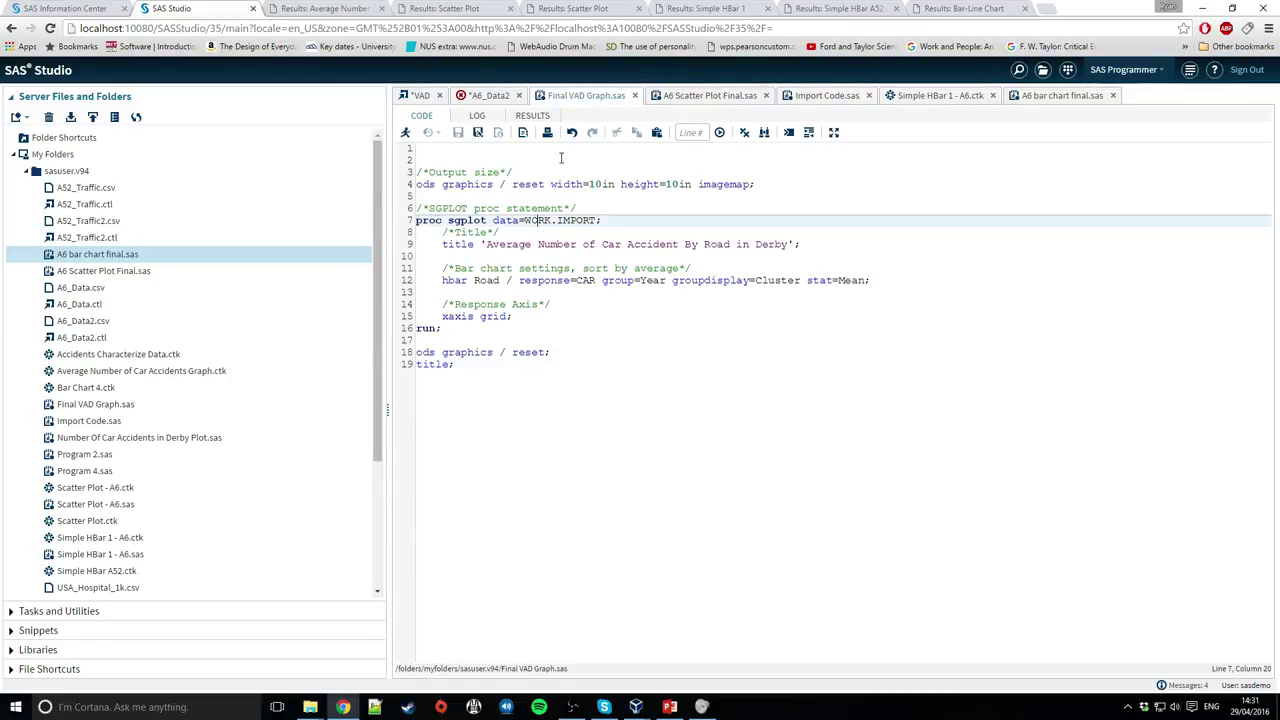
{"action": "left_click", "coordinate": [420, 95]}
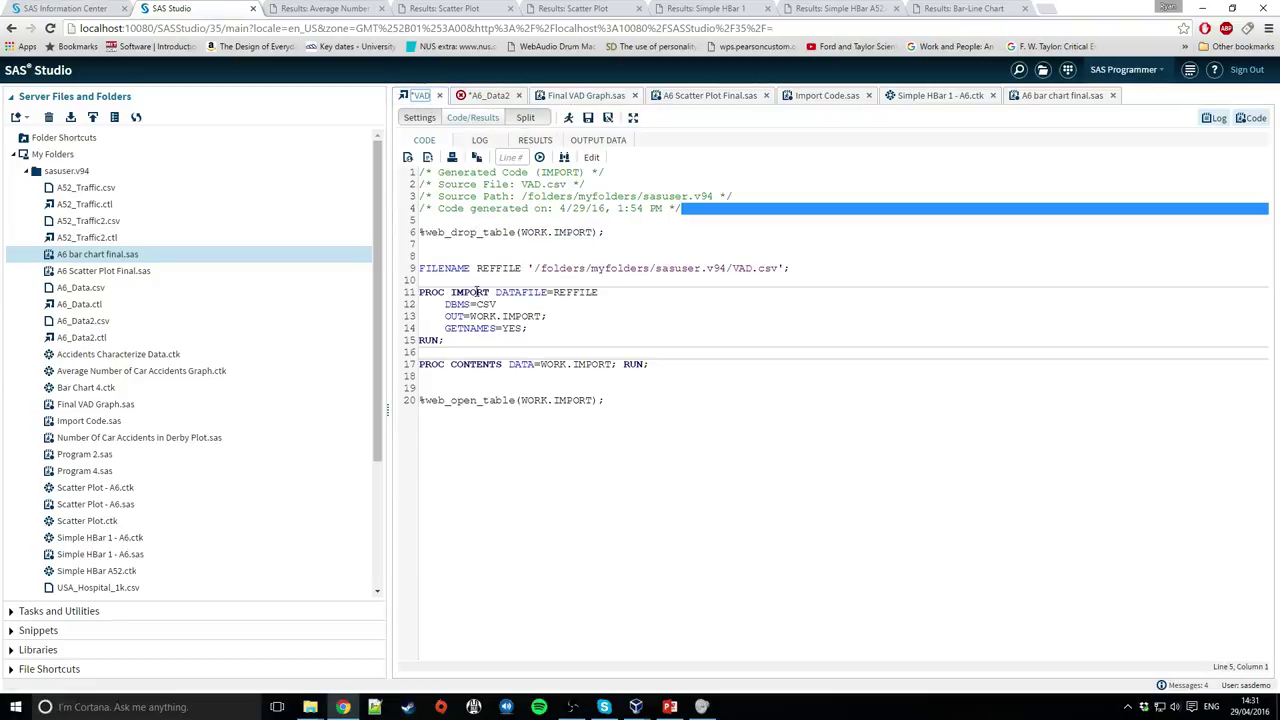
{"action": "left_click_drag", "start_coordinate": [420, 292], "coordinate": [590, 287]}
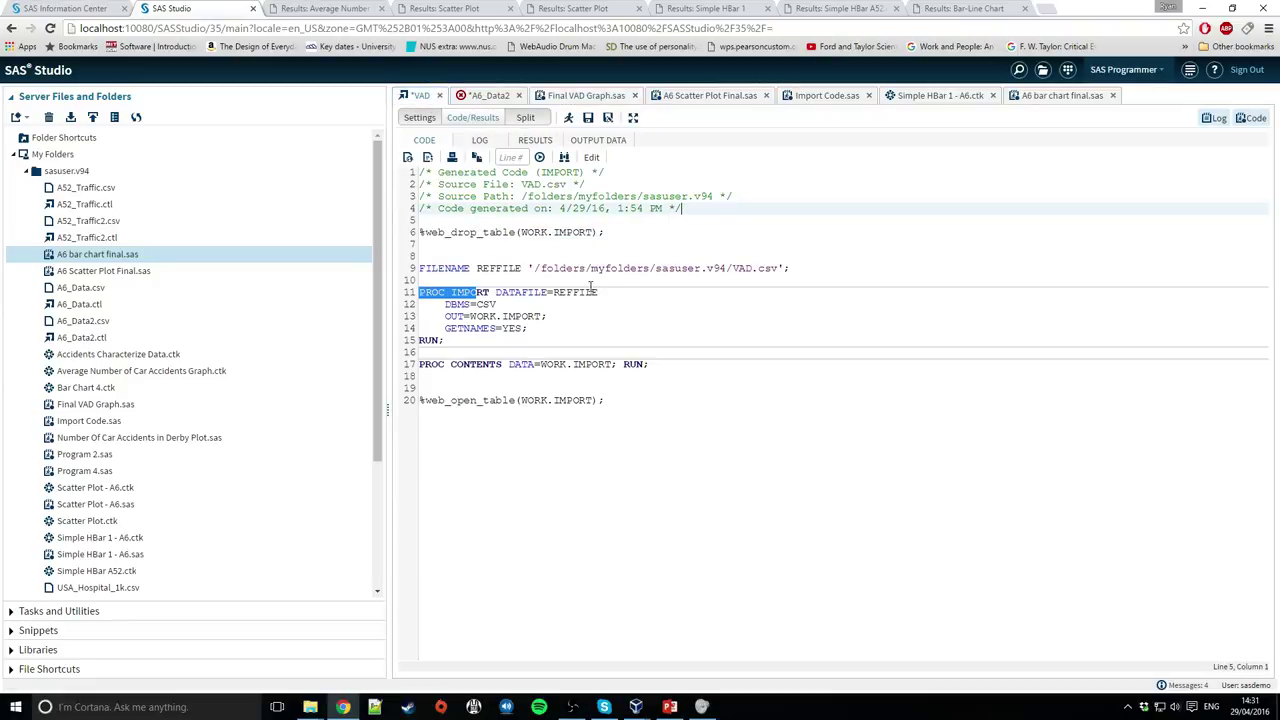
{"action": "left_click", "coordinate": [451, 292]}
{"action": "double_click", "coordinate": [451, 292]}
{"action": "key", "text": "ctrl+Home"}
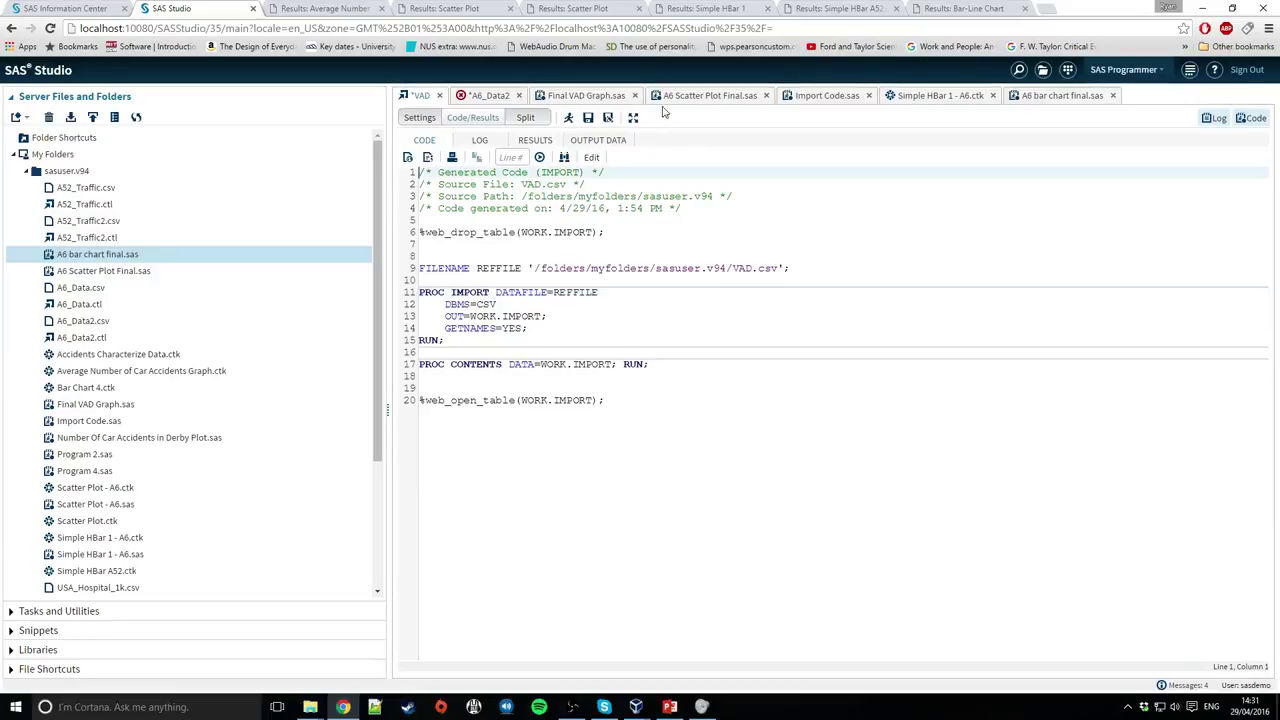
Highlight the proc sgplot and title statements in the Final VAD Graph code
{"action": "left_click", "coordinate": [692, 95]}
{"action": "left_click", "coordinate": [586, 95]}
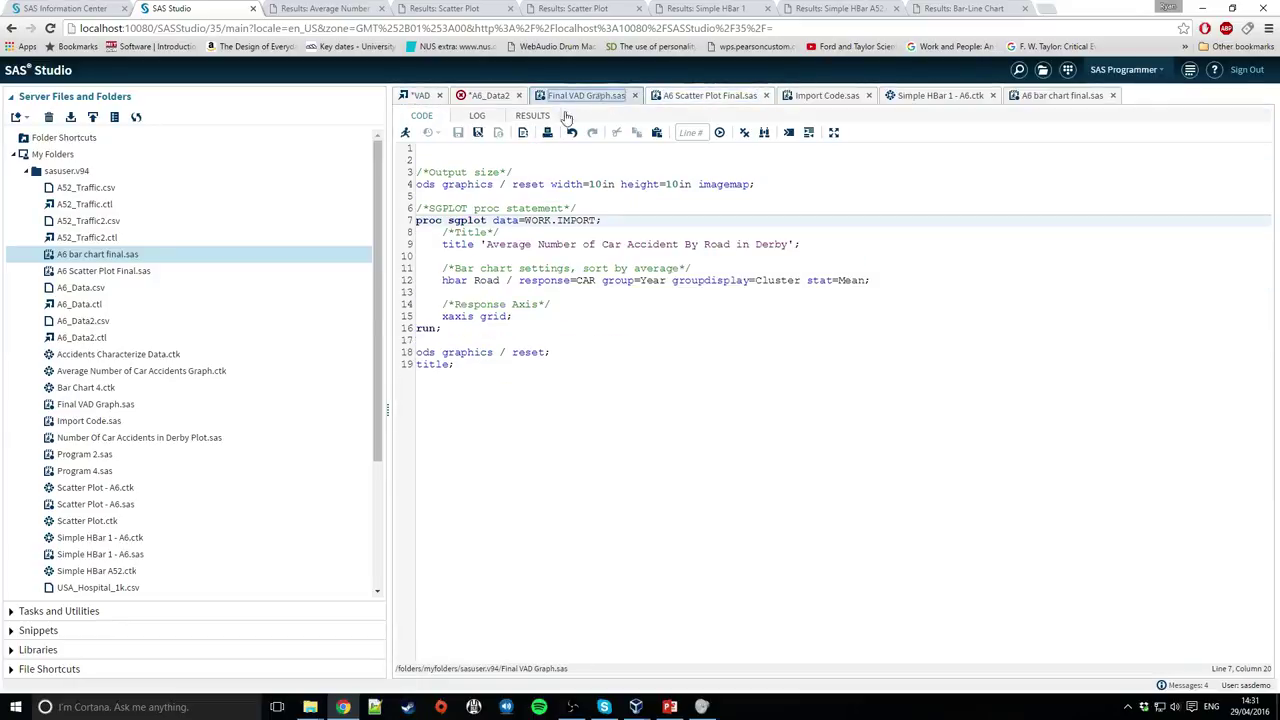
{"action": "left_click", "coordinate": [437, 220]}
{"action": "mouse_move", "coordinate": [437, 220]}
{"action": "left_mouse_down"}
{"action": "mouse_move", "coordinate": [540, 221]}
{"action": "mouse_move", "coordinate": [593, 245]}
{"action": "mouse_move", "coordinate": [800, 244]}
{"action": "left_mouse_up"}
{"action": "left_click", "coordinate": [539, 221]}
{"action": "left_click", "coordinate": [801, 244]}
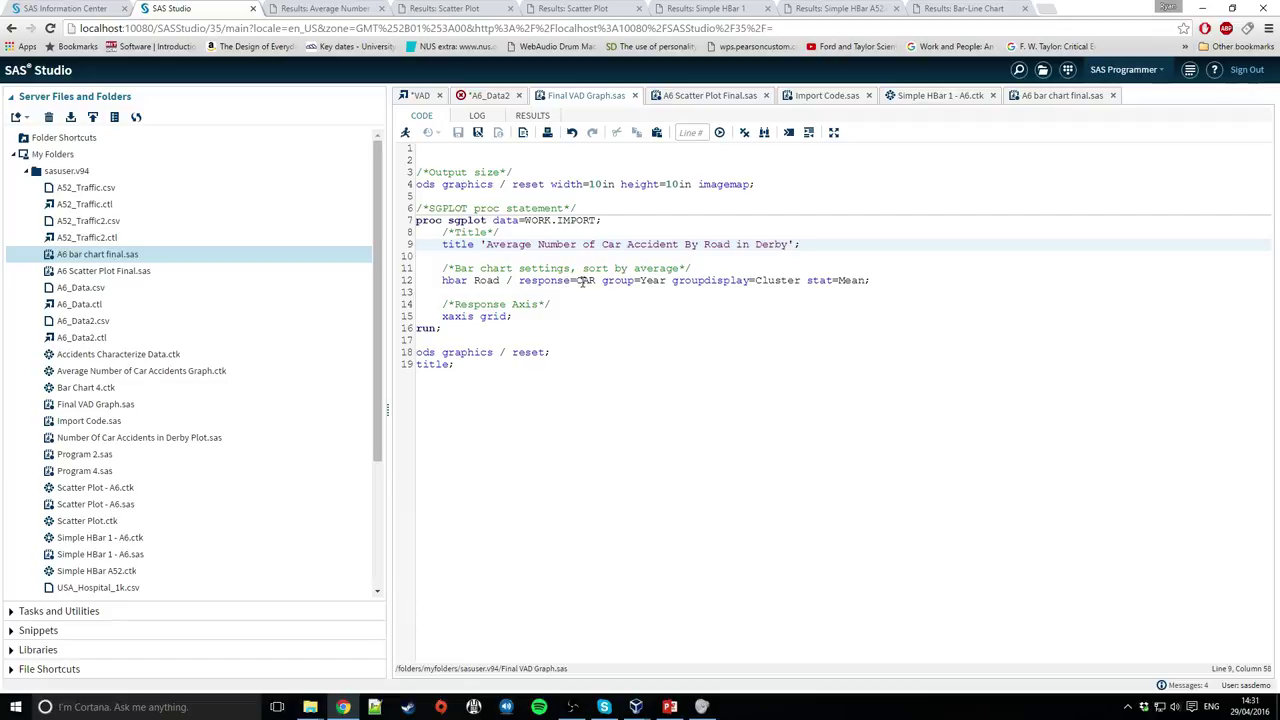
Compare the average accidents bar chart with its code, then show the A52 October scatter plot
{"action": "left_click", "coordinate": [315, 8]}
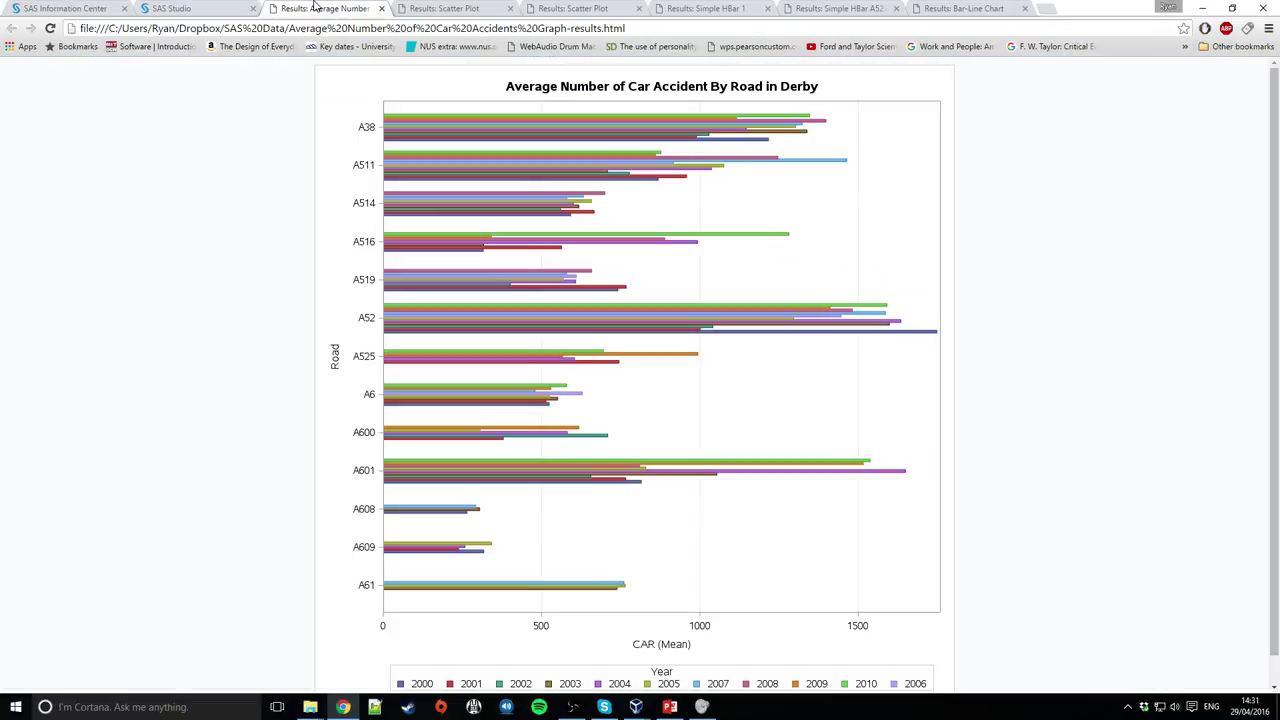
{"action": "left_click", "coordinate": [177, 7]}
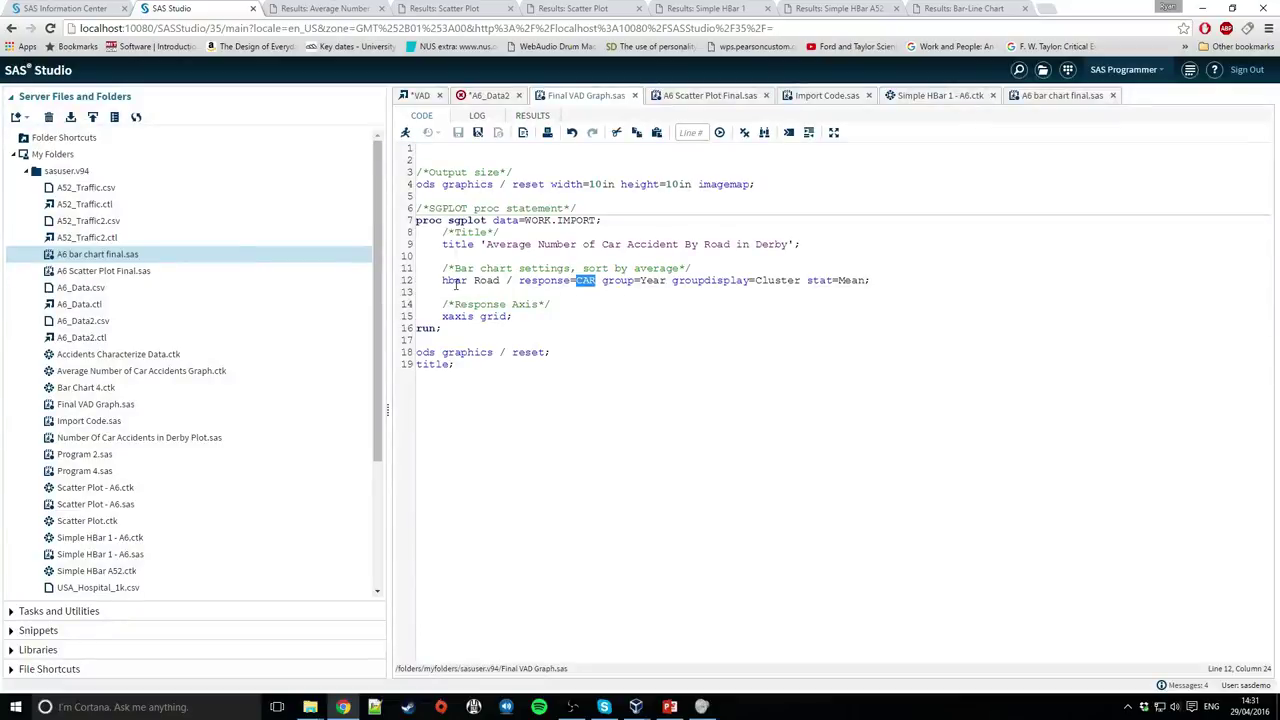
{"action": "left_click", "coordinate": [490, 290]}
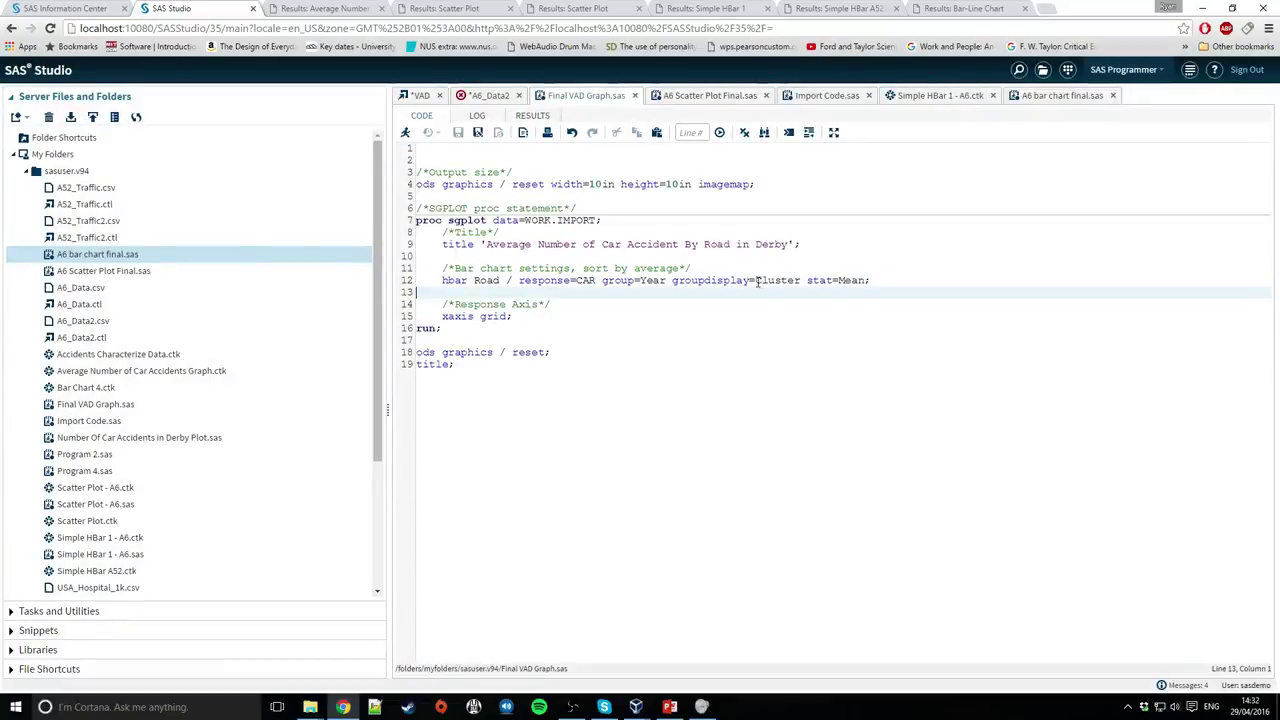
{"action": "key", "text": "ctrl+Tab"}
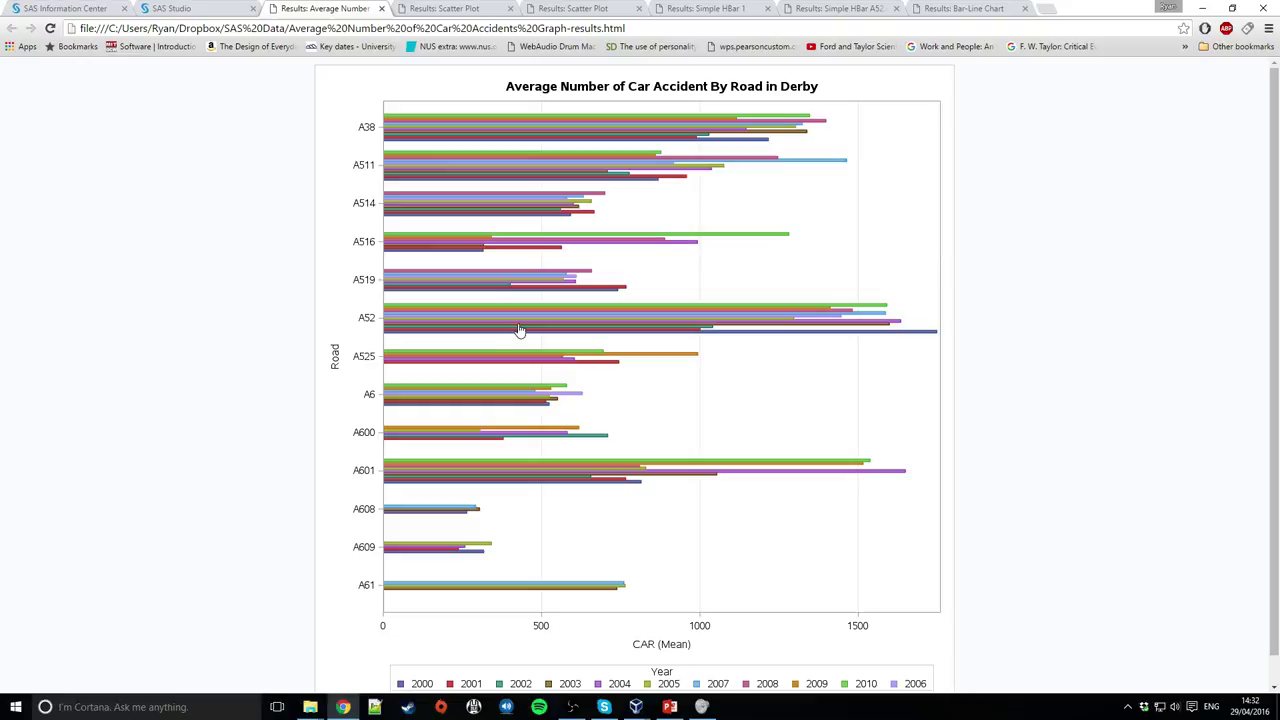
{"action": "key", "text": "ctrl+shift+Tab"}
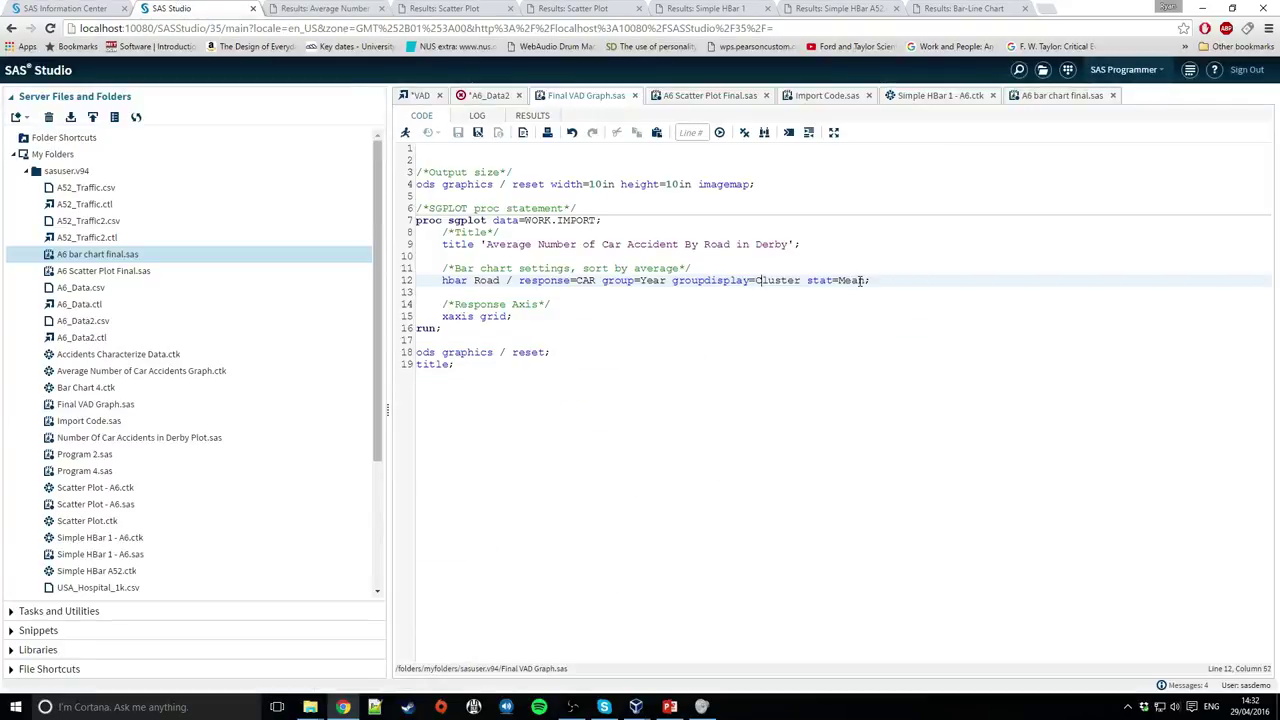
{"action": "left_click", "coordinate": [607, 292]}
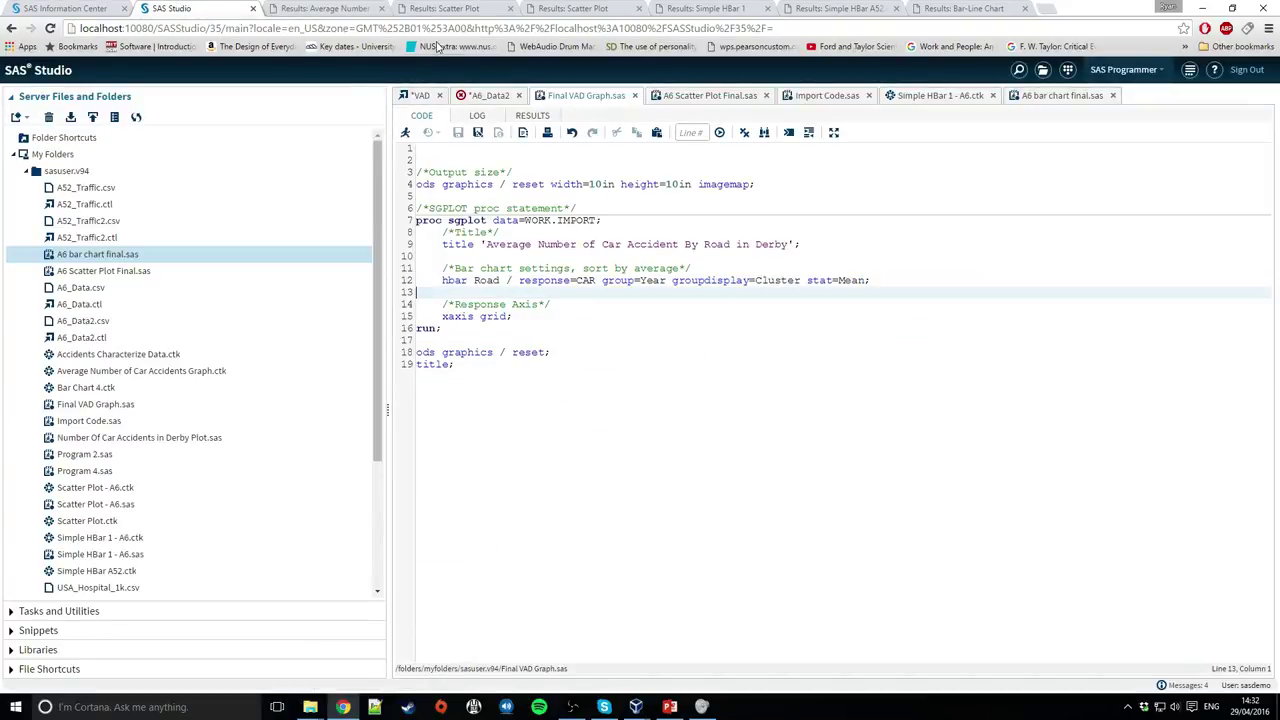
{"action": "left_click", "coordinate": [311, 8]}
{"action": "left_click", "coordinate": [471, 8]}
{"action": "left_click", "coordinate": [538, 8]}
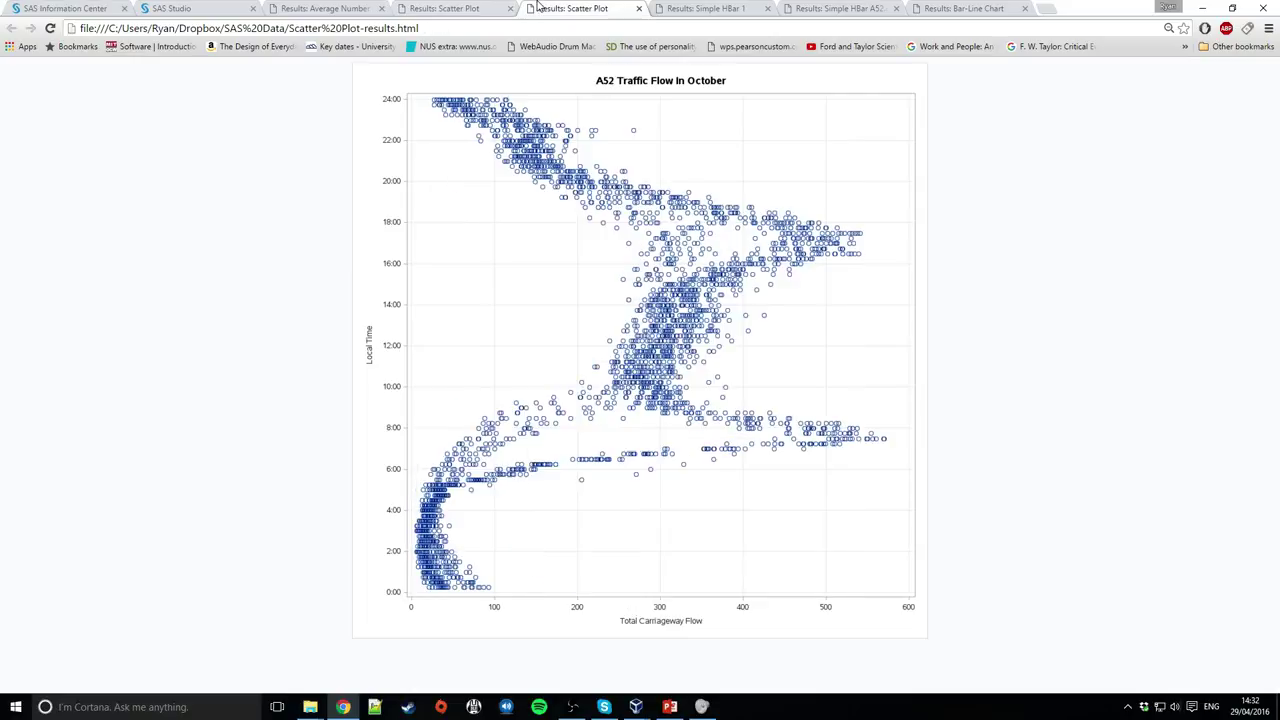
Toggle between the A6 and A52 October traffic flow scatter plots to compare them
{"action": "left_click", "coordinate": [483, 7]}
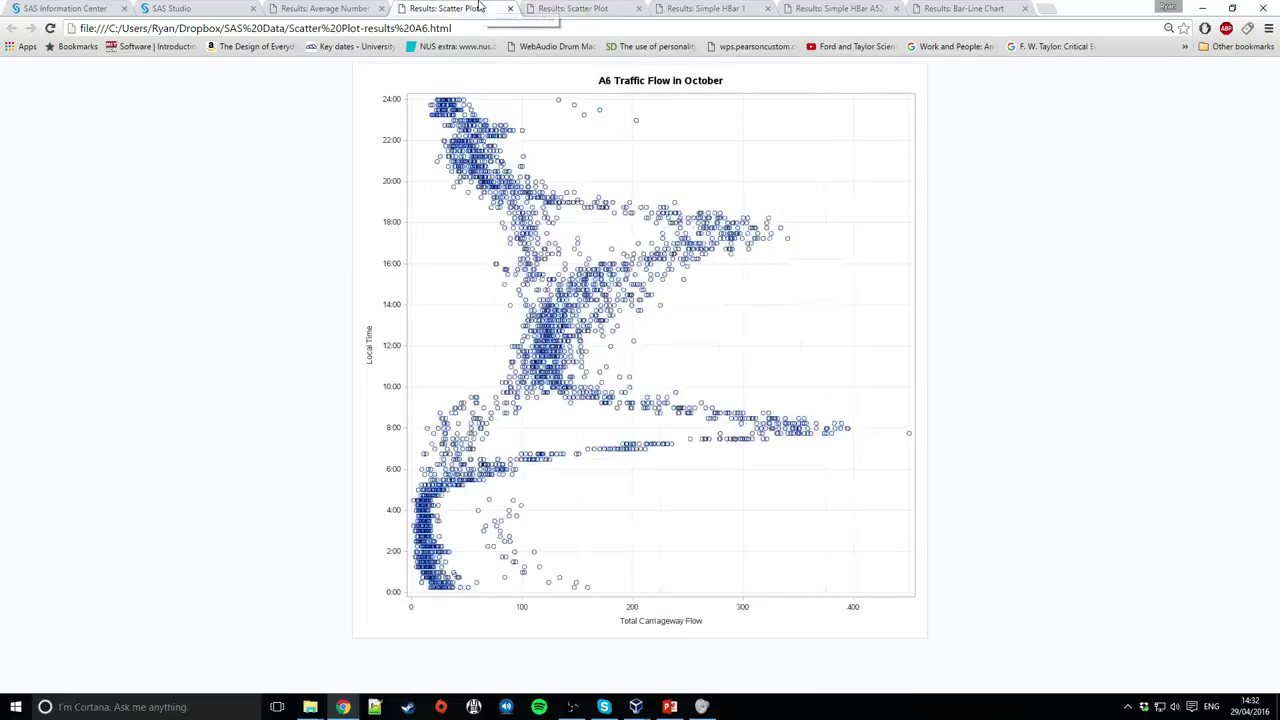
{"action": "left_click", "coordinate": [572, 7]}
{"action": "left_click", "coordinate": [494, 7]}
{"action": "left_click", "coordinate": [572, 7]}
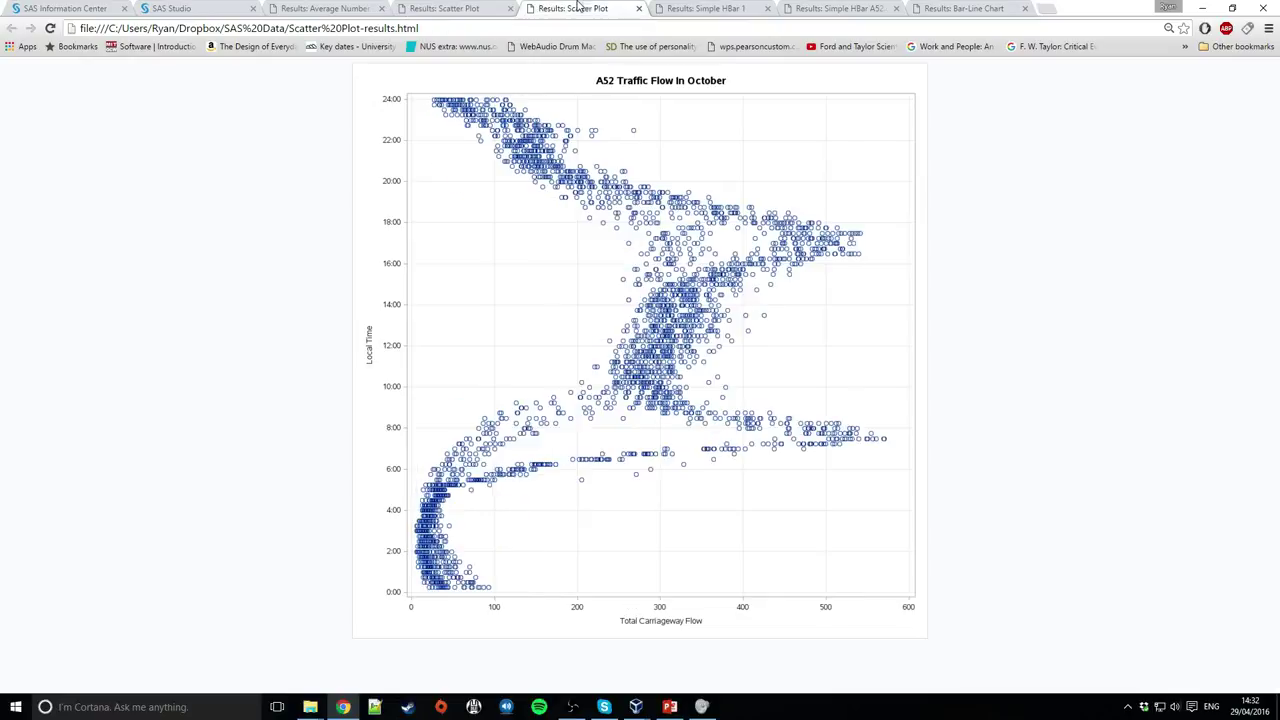
{"action": "left_click", "coordinate": [482, 7]}
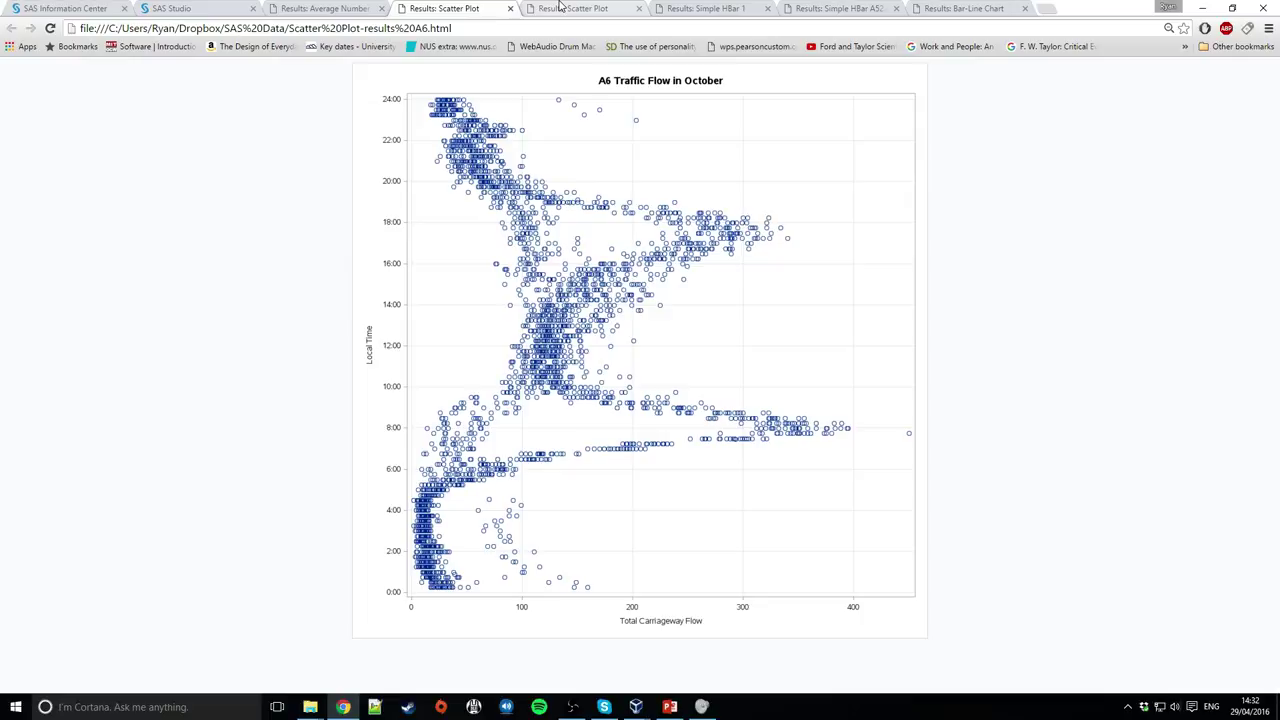
{"action": "left_click", "coordinate": [560, 7]}
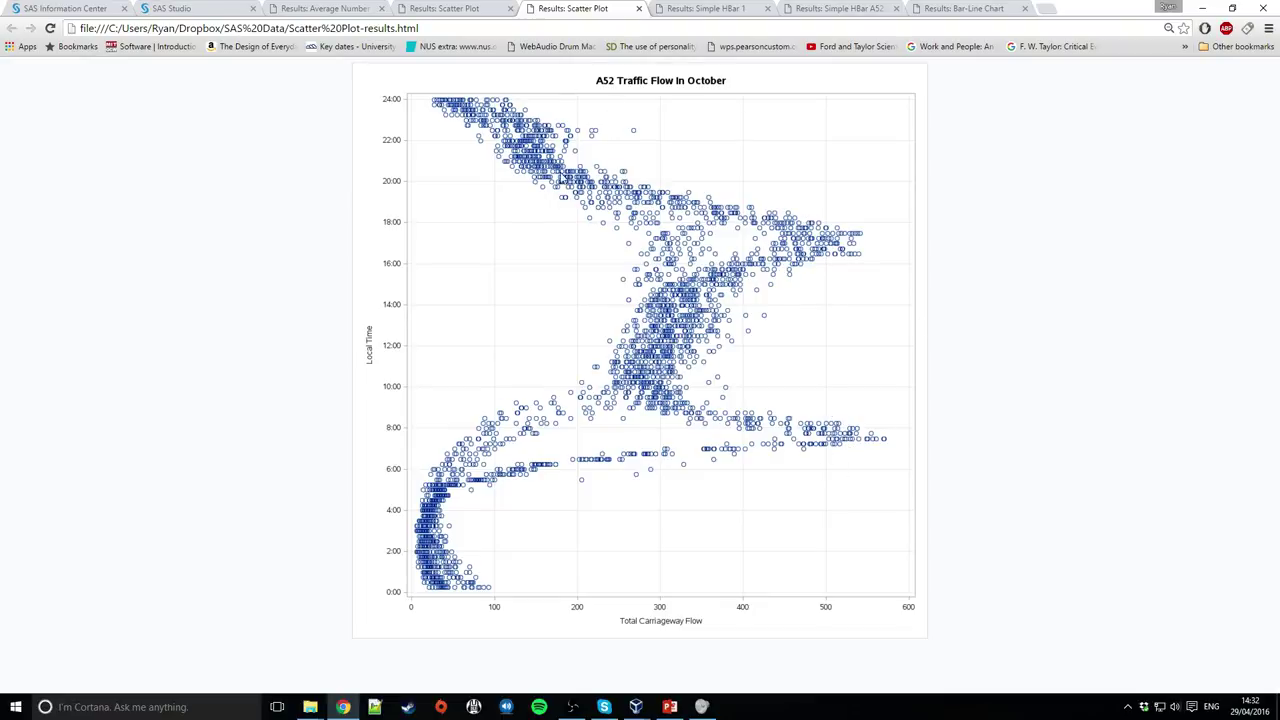
Revisit the A6 scatter plot, then view the A6 and A52 average high speed charts
{"action": "left_click", "coordinate": [490, 7]}
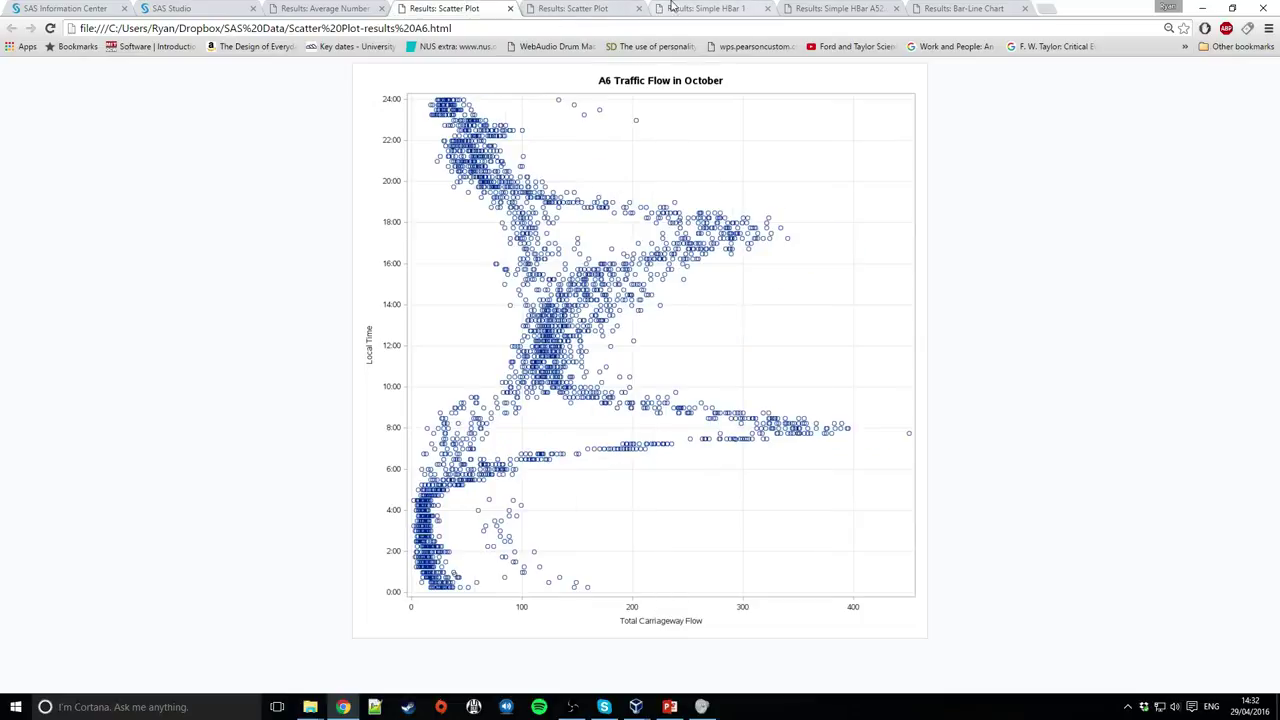
{"action": "left_click", "coordinate": [695, 7]}
{"action": "left_click", "coordinate": [795, 7]}
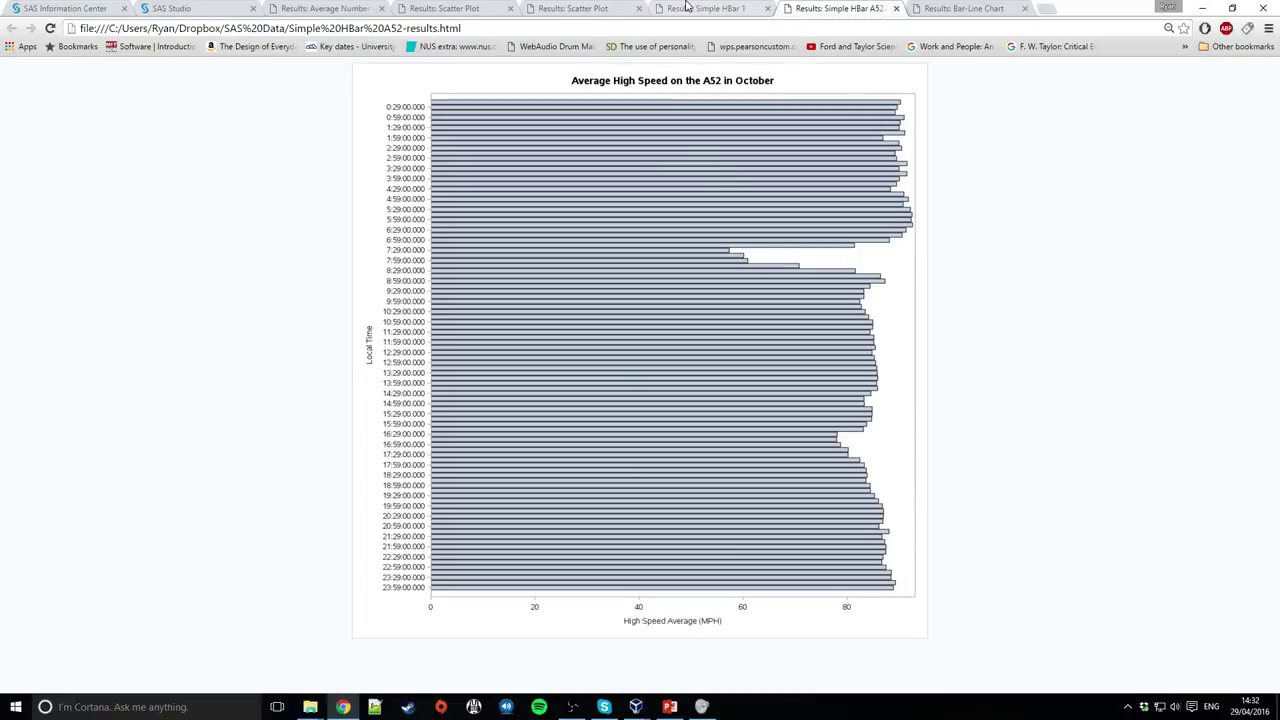
Compare the A6 and A52 average high speed charts, then view the mean flow-and-speed bar-line chart
{"action": "left_click", "coordinate": [715, 7]}
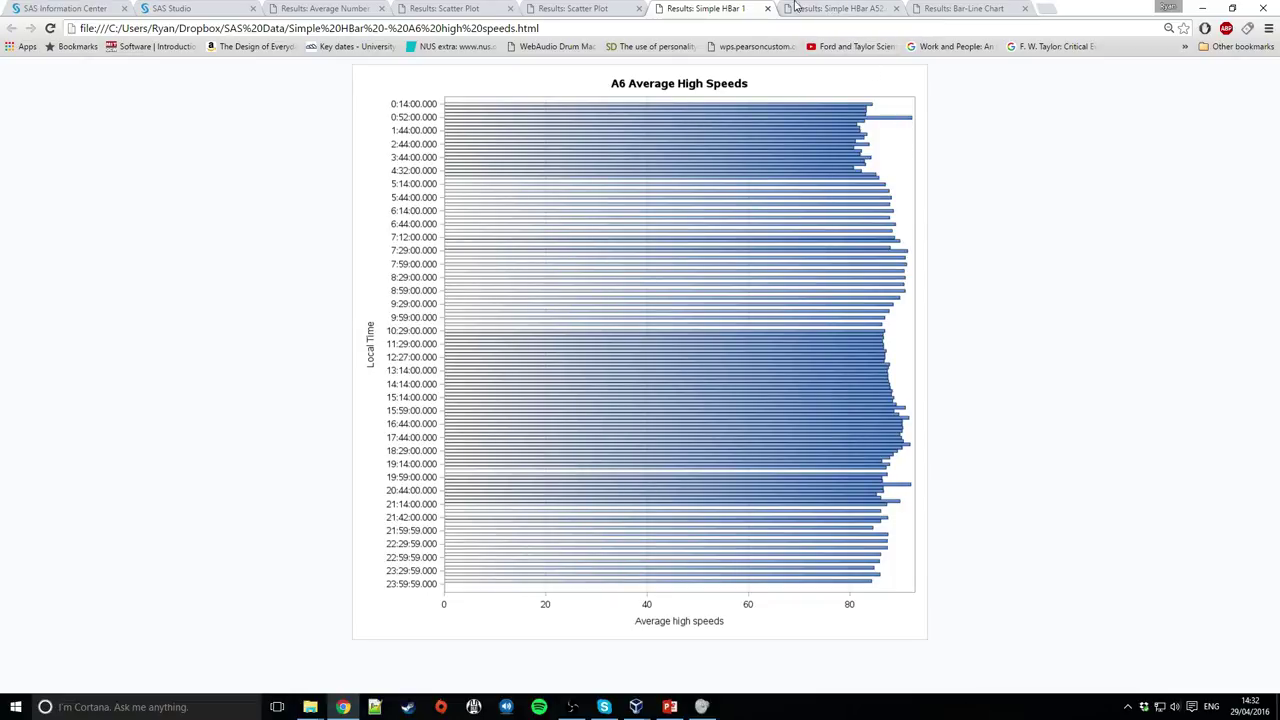
{"action": "left_click", "coordinate": [800, 8]}
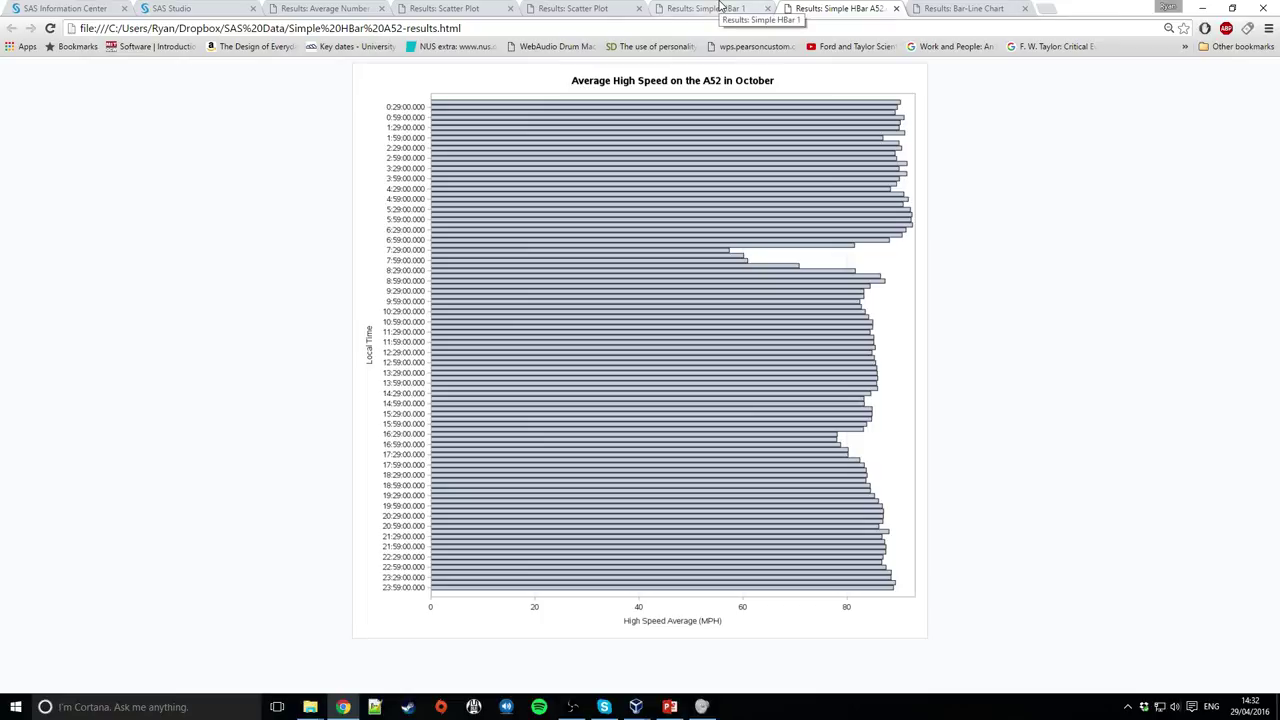
{"action": "left_click", "coordinate": [720, 8]}
{"action": "left_click", "coordinate": [830, 8]}
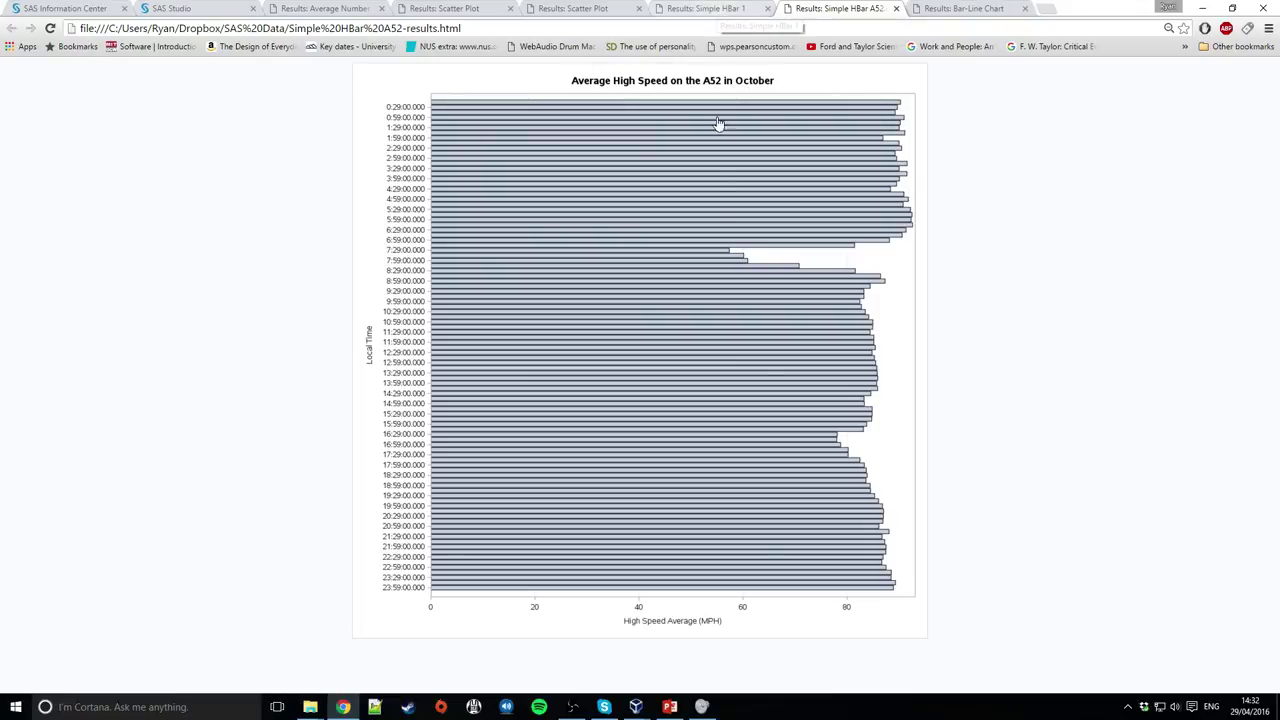
{"action": "left_click", "coordinate": [725, 7]}
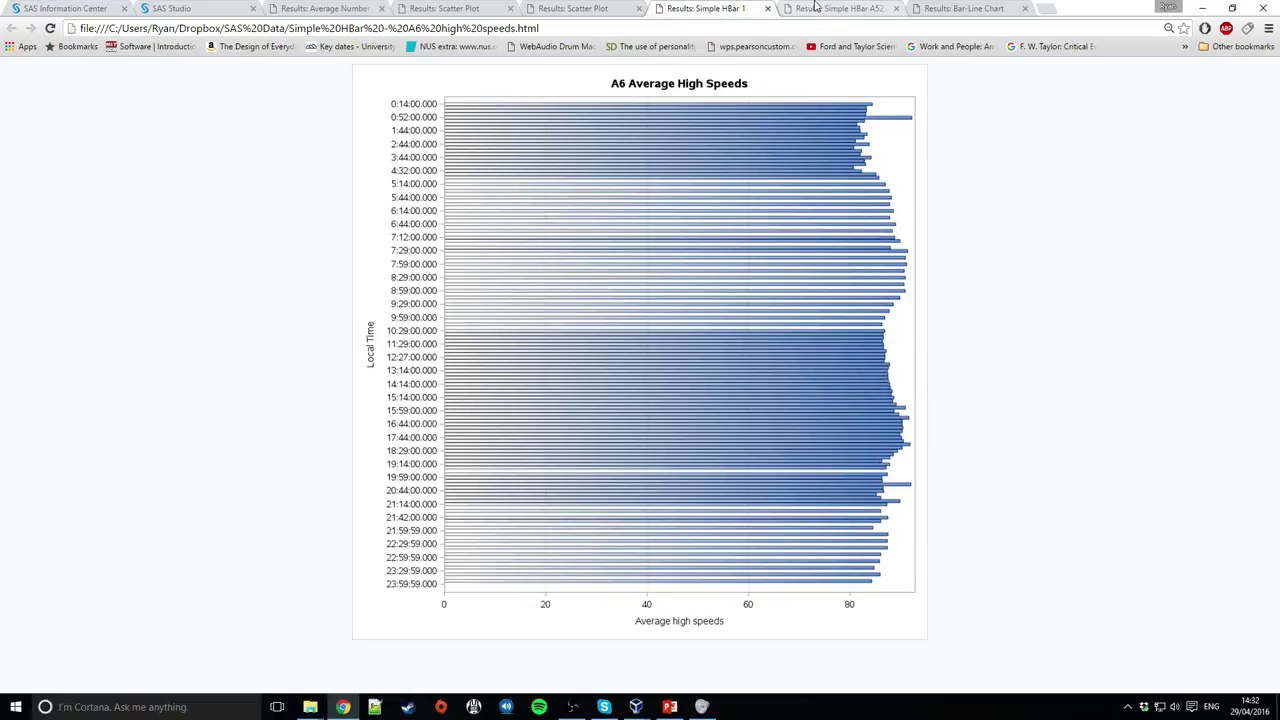
{"action": "left_click", "coordinate": [815, 6]}
{"action": "left_click", "coordinate": [470, 6]}
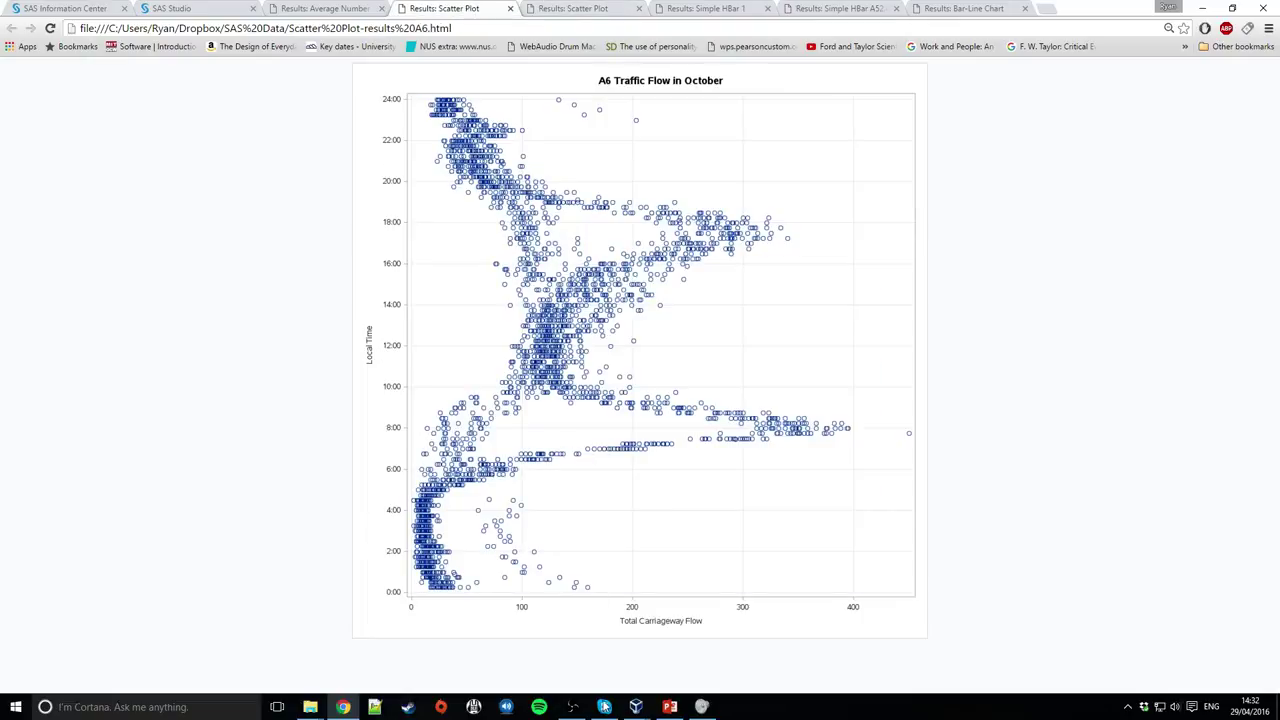
{"action": "left_click", "coordinate": [990, 8]}
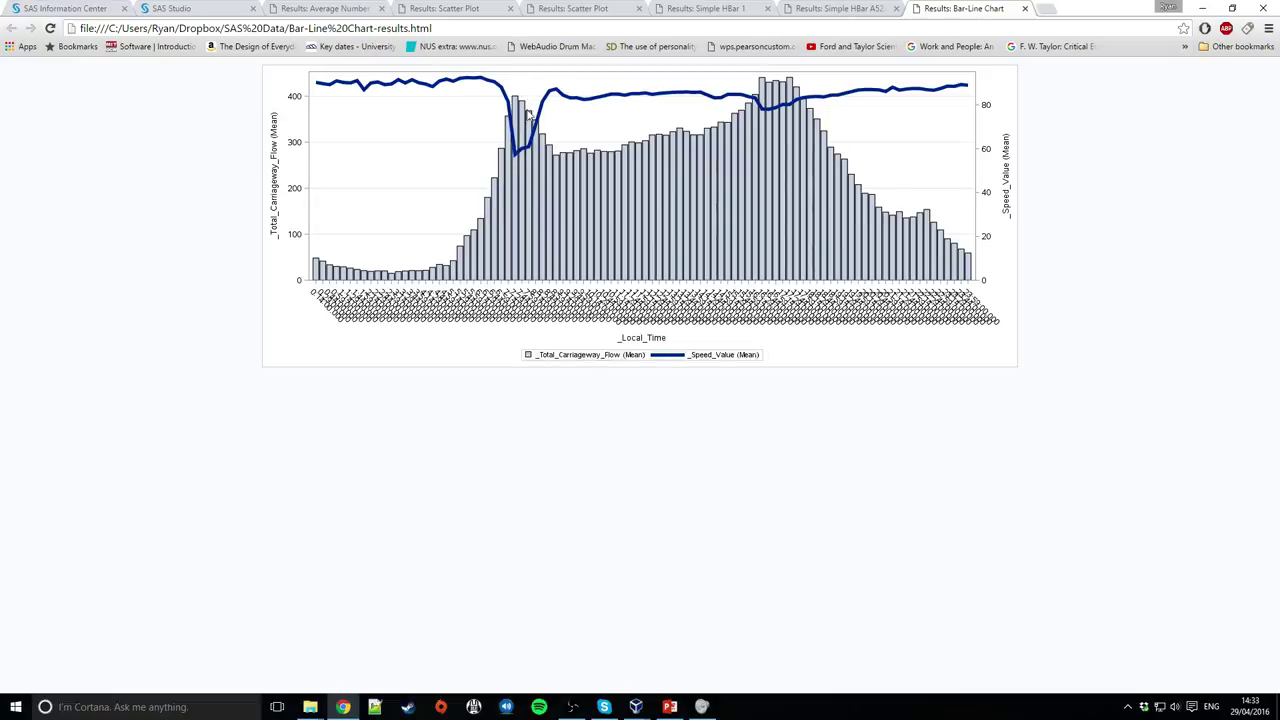
Return to PowerPoint and show slide 7, Observations Made, comparing the A52 with the A6
{"action": "left_click", "coordinate": [670, 707]}
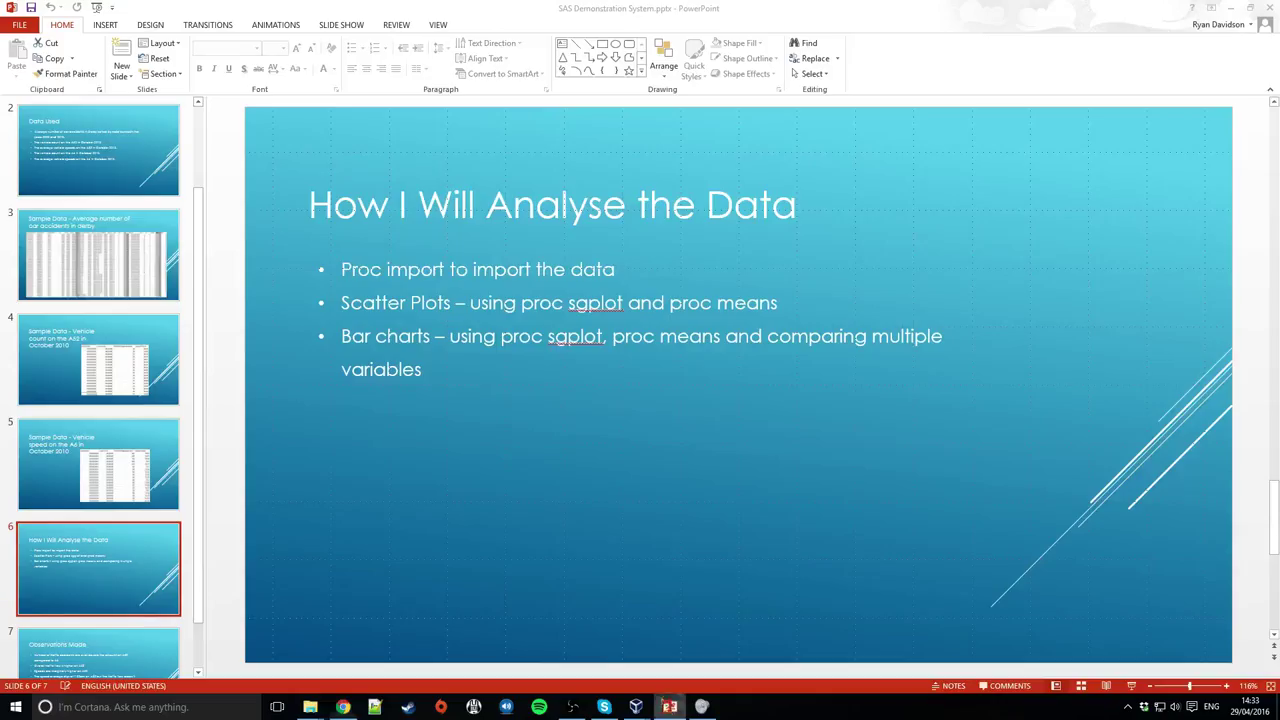
{"action": "left_click", "coordinate": [150, 633]}
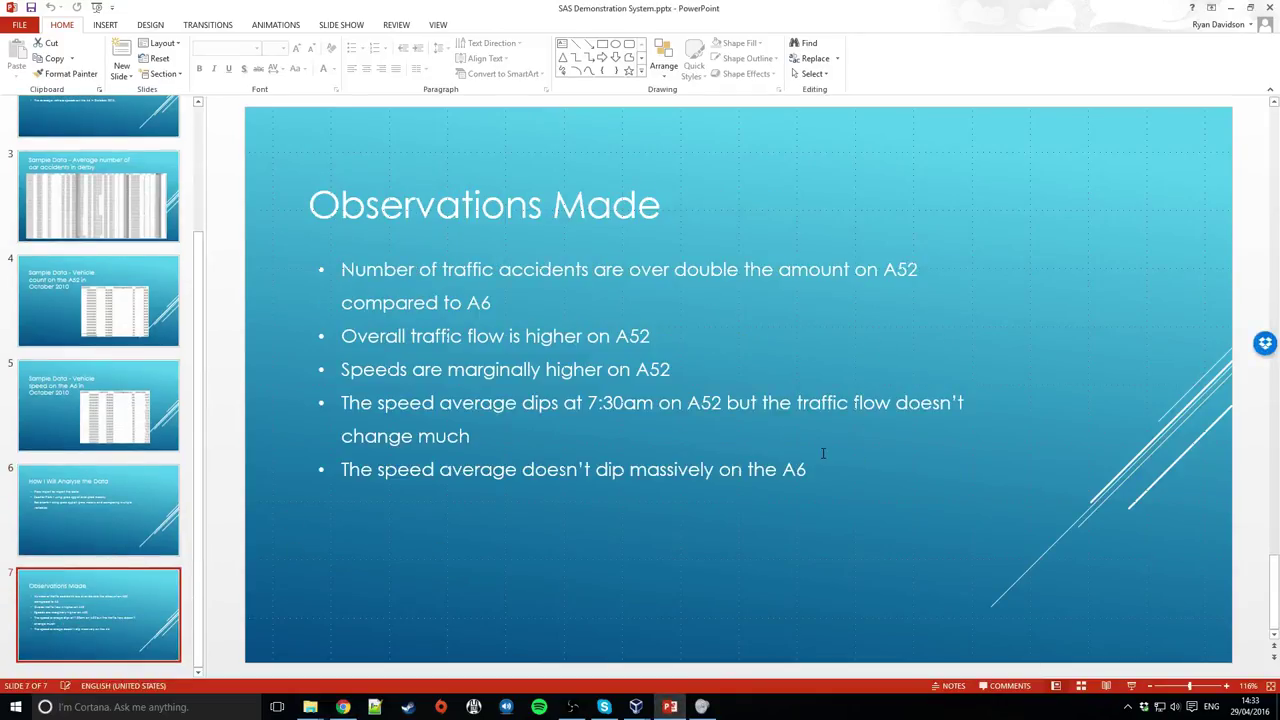